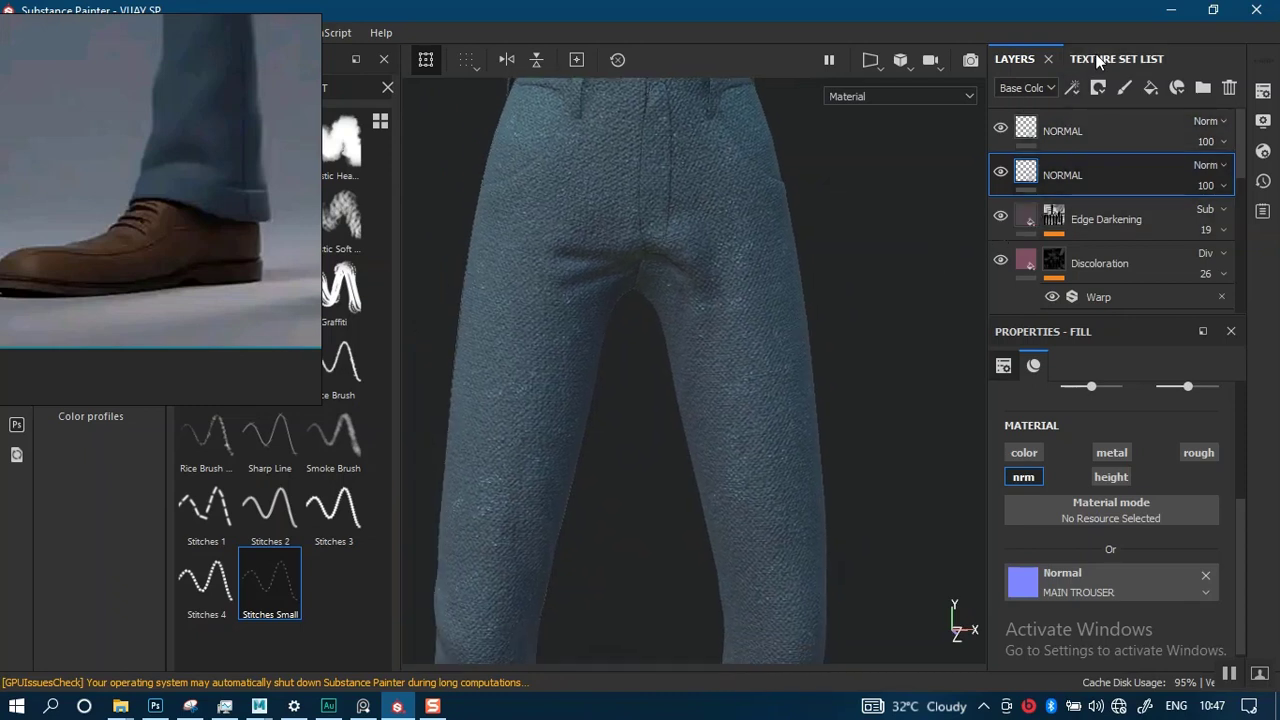
Select the WRISTWATCH_MAT texture set and isolate the wristwatch in the viewport
{"action": "left_click", "coordinate": [1043, 266]}
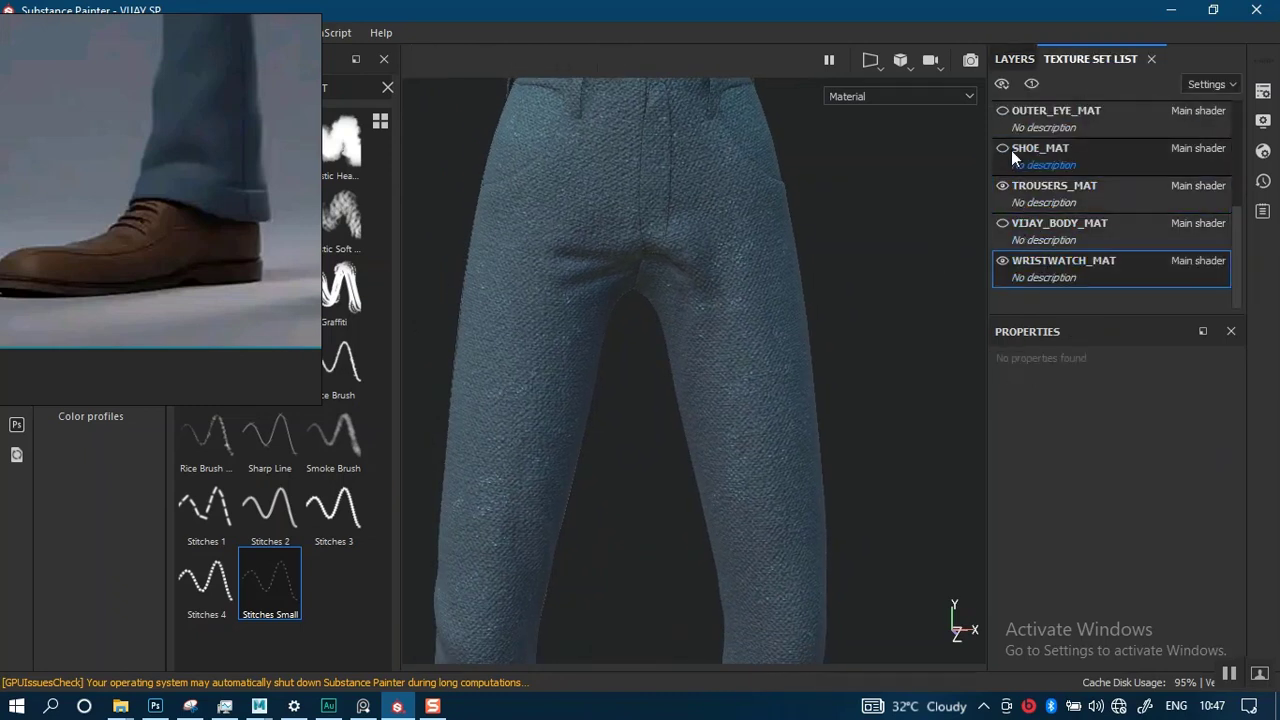
{"action": "left_click", "coordinate": [1015, 58]}
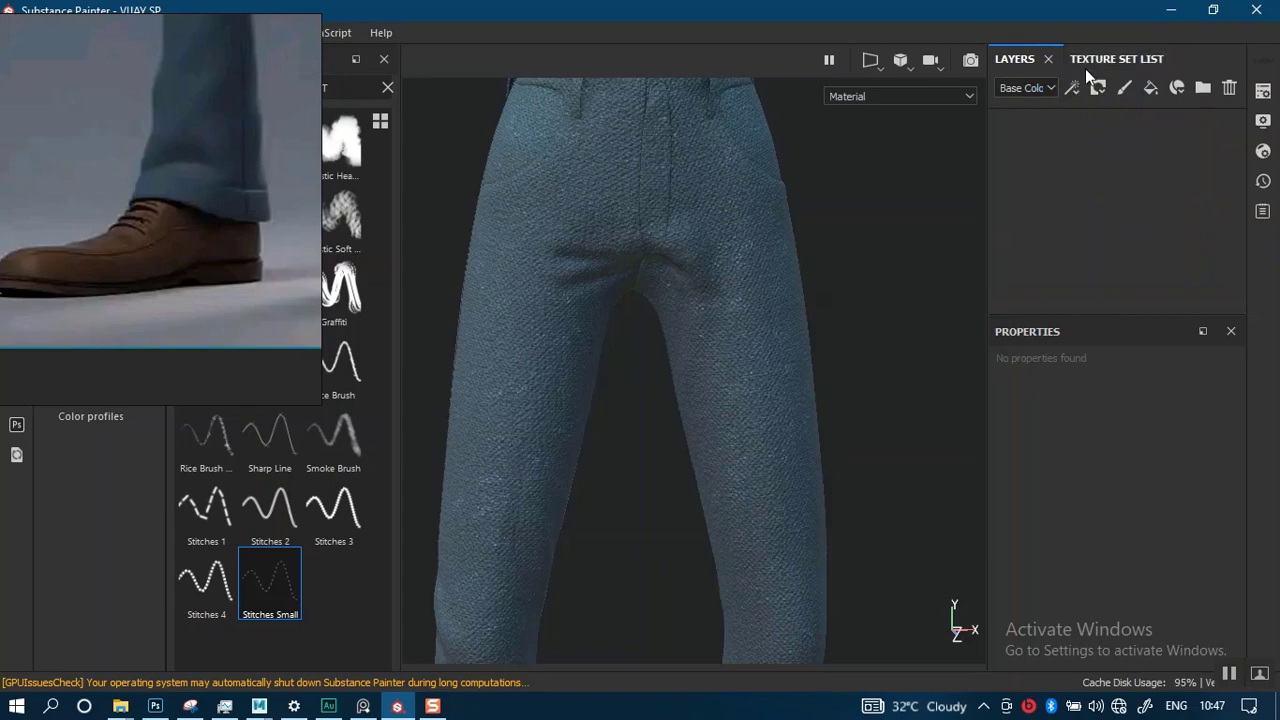
{"action": "middle_click_drag", "start_coordinate": [738, 335], "coordinate": [638, 535], "text": "alt"}
{"action": "middle_click_drag", "start_coordinate": [632, 340], "coordinate": [430, 343], "text": "alt"}
{"action": "middle_click_drag", "start_coordinate": [675, 386], "coordinate": [577, 357], "text": "alt"}
{"action": "right_click_drag", "start_coordinate": [577, 357], "coordinate": [755, 571], "text": "alt"}
{"action": "middle_click_drag", "start_coordinate": [755, 350], "coordinate": [542, 460], "text": "alt"}
{"action": "right_click_drag", "start_coordinate": [690, 515], "coordinate": [795, 444], "text": "alt"}
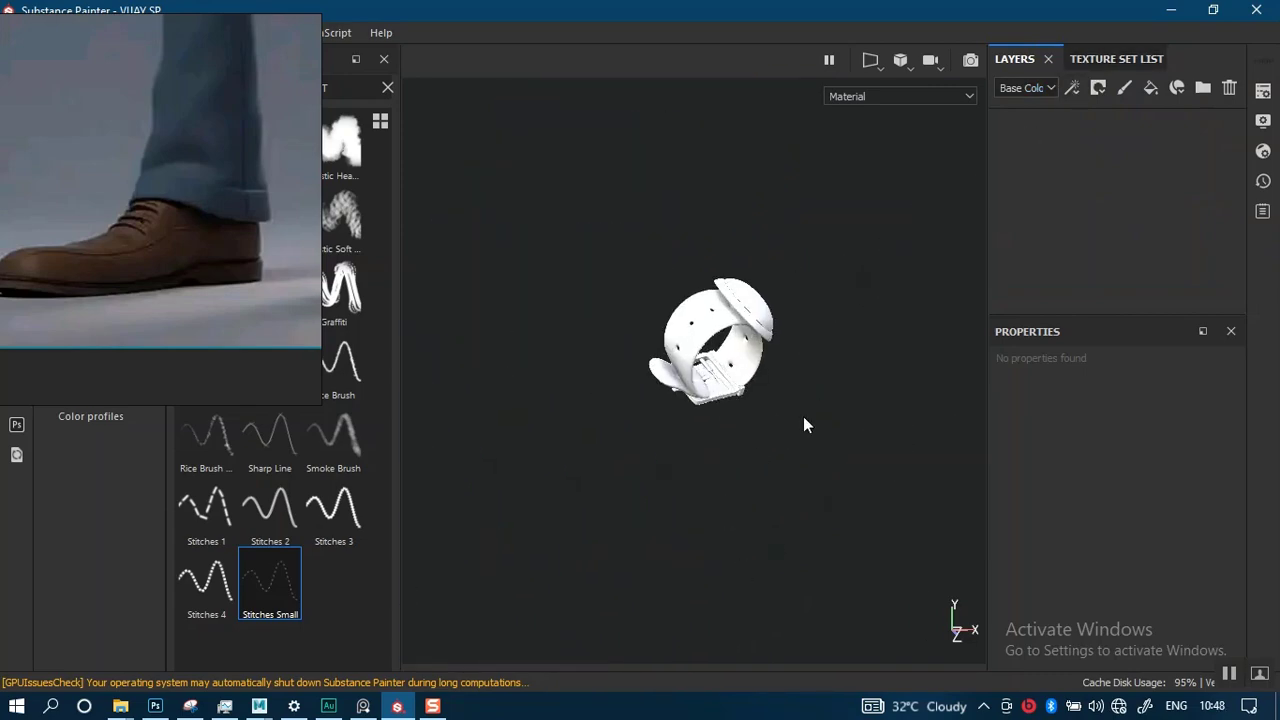
{"action": "left_click_drag", "start_coordinate": [795, 444], "coordinate": [693, 440], "text": "alt"}
{"action": "right_click_drag", "start_coordinate": [735, 535], "coordinate": [1065, 131], "text": "alt"}
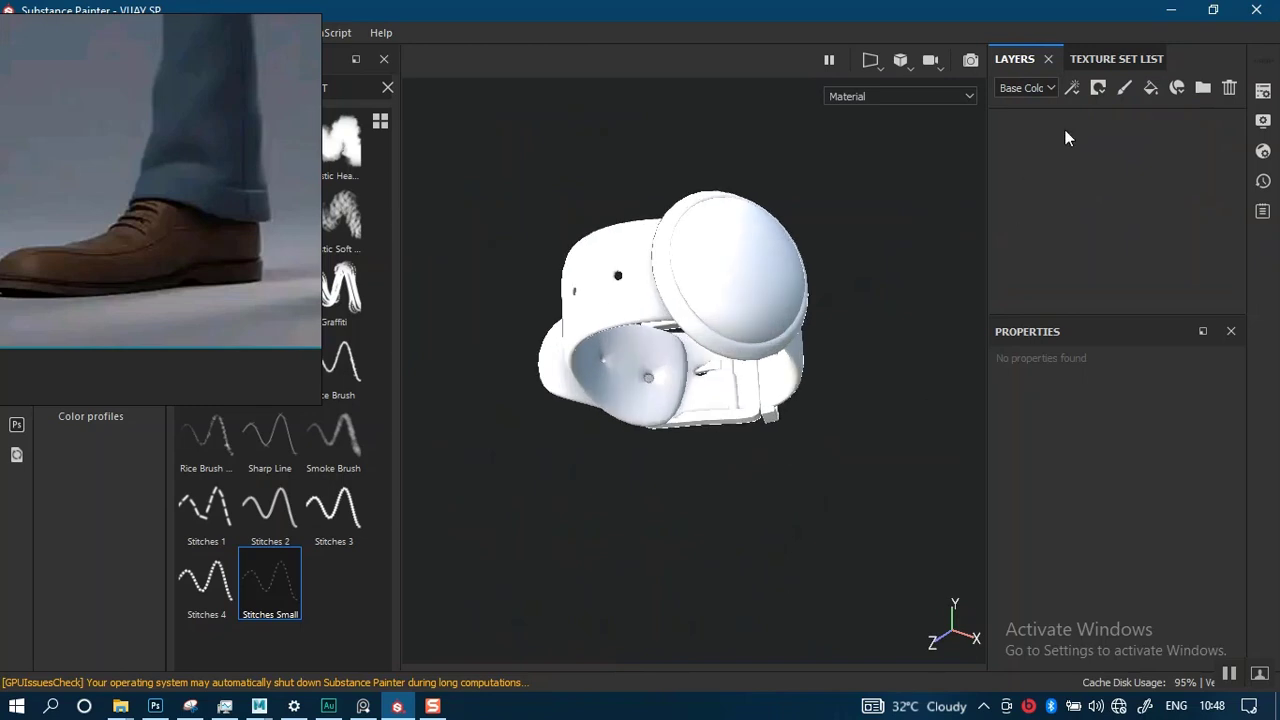
Paste the copied Leather sole fill layer into the wristwatch's layer stack
{"action": "left_click", "coordinate": [1112, 58]}
{"action": "right_click_drag", "start_coordinate": [720, 525], "coordinate": [850, 370], "text": "alt"}
{"action": "left_click", "coordinate": [1014, 59]}
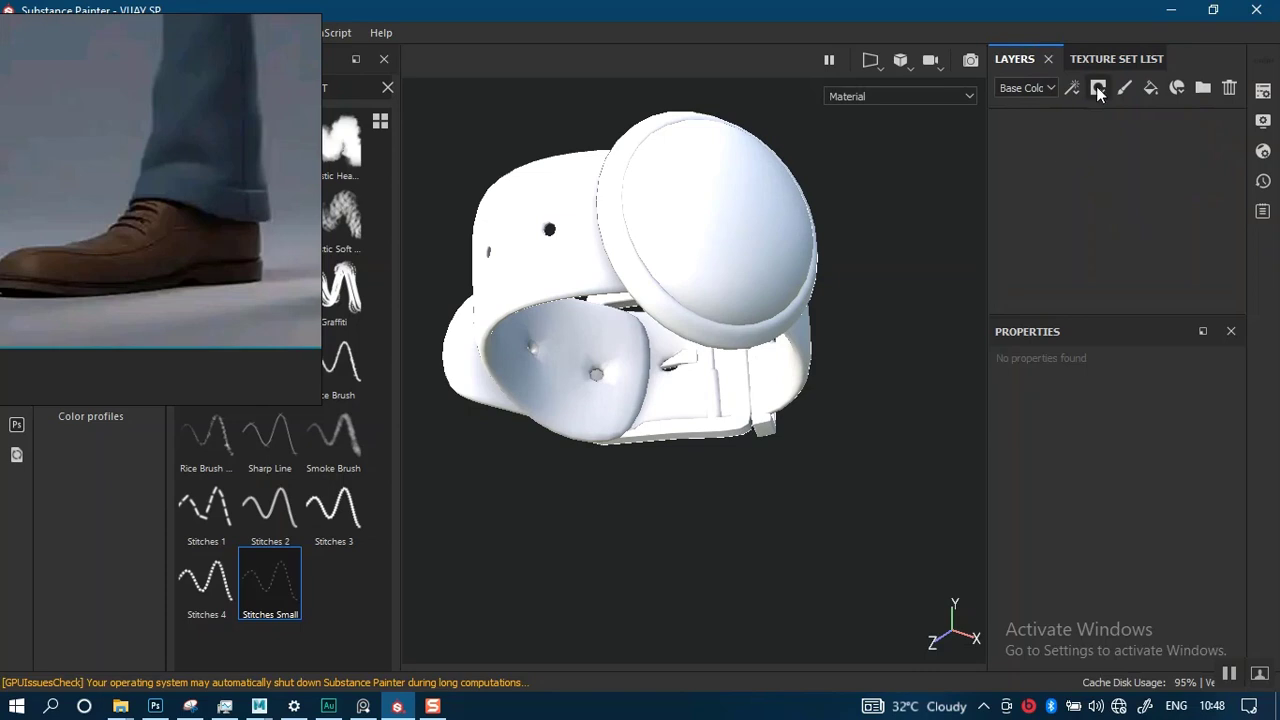
{"action": "key", "text": "ctrl+v"}
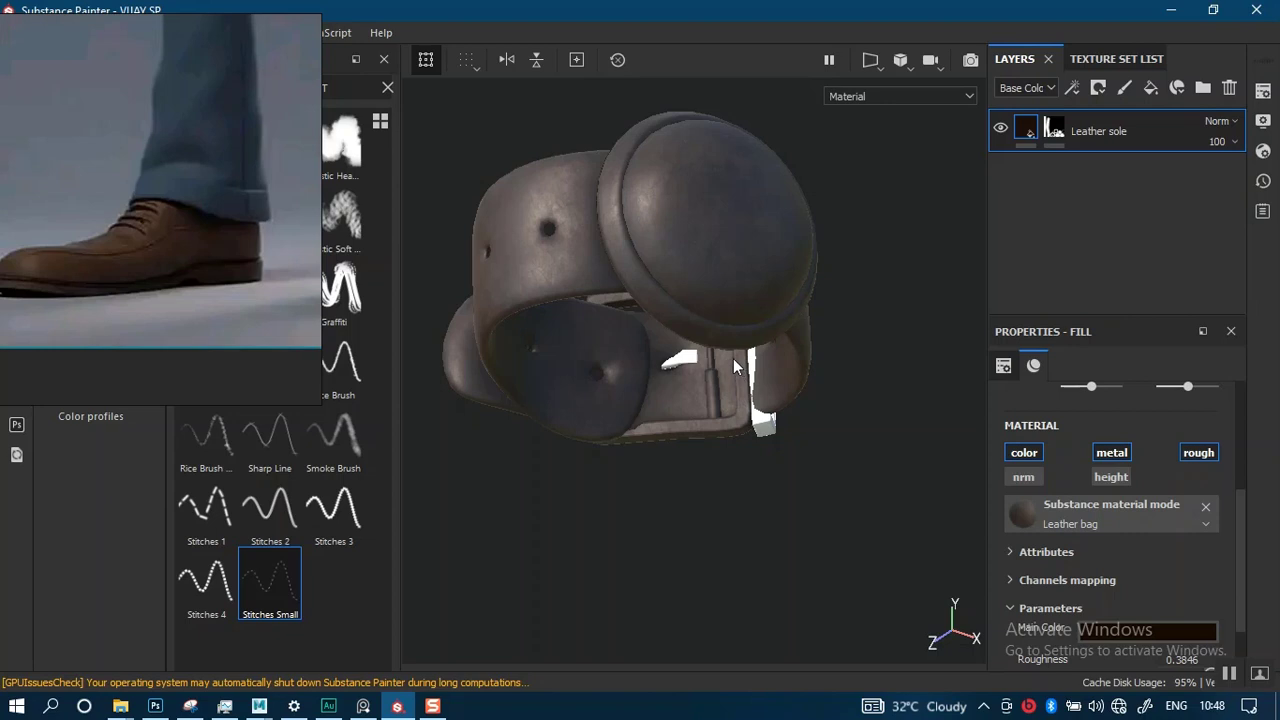
Replace the Leather sole layer's mask with a black mask, with Polygon Fill active in mesh fill mode
{"action": "left_click_drag", "start_coordinate": [682, 399], "coordinate": [871, 396], "text": "alt"}
{"action": "left_click_drag", "start_coordinate": [727, 430], "coordinate": [862, 348], "text": "alt"}
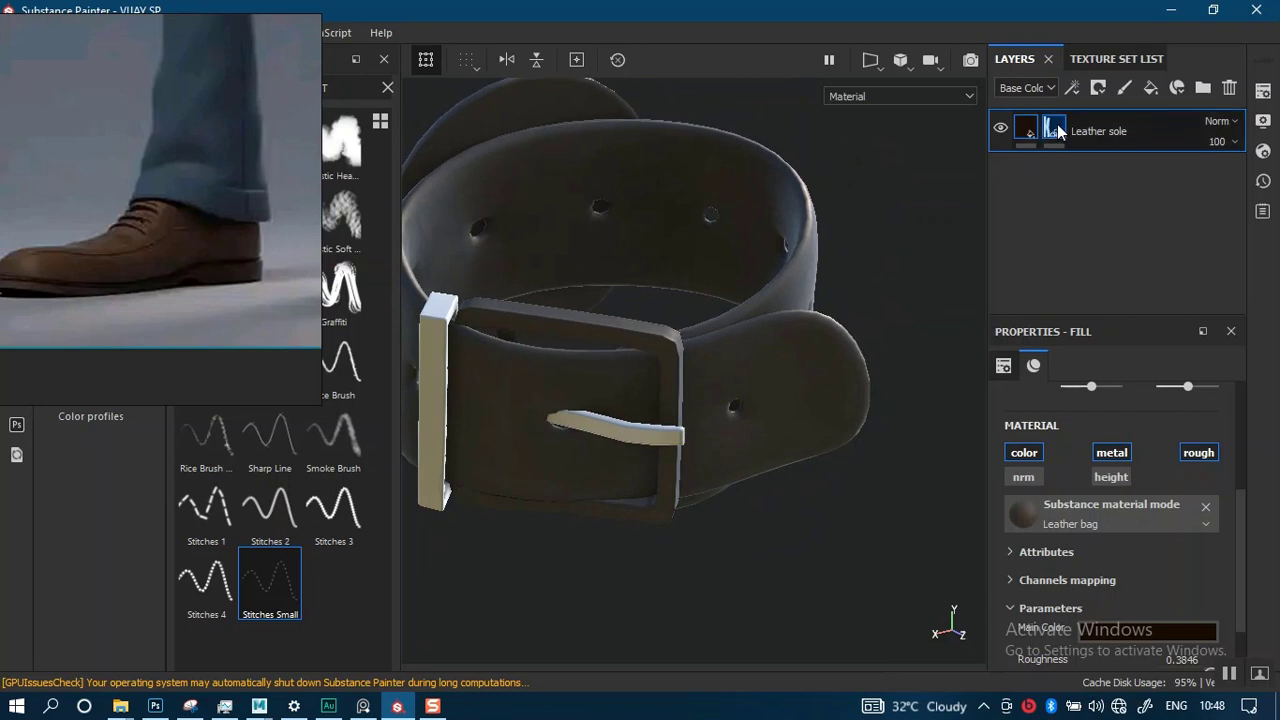
{"action": "mouse_move", "coordinate": [162, 293]}
{"action": "right_mouse_down"}
{"action": "mouse_move", "coordinate": [699, 108]}
{"action": "mouse_move", "coordinate": [806, 8]}
{"action": "right_mouse_up"}
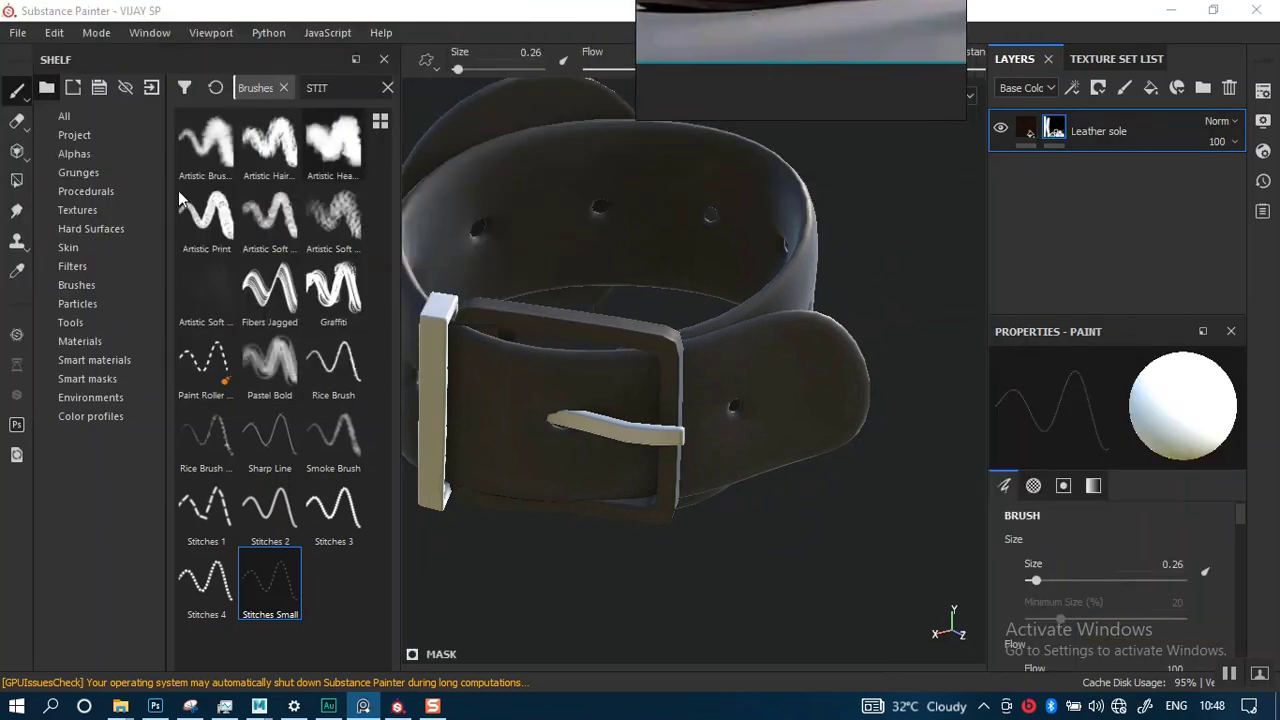
{"action": "left_click", "coordinate": [16, 180]}
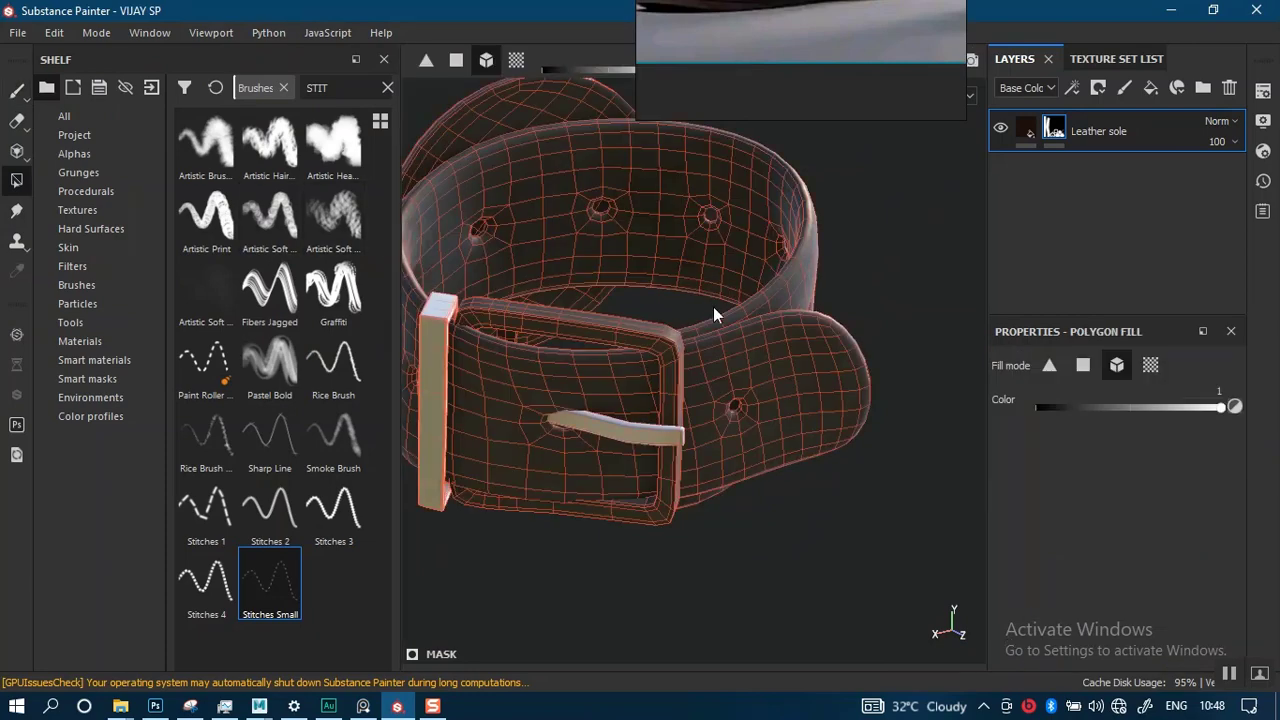
{"action": "right_click", "coordinate": [1054, 128]}
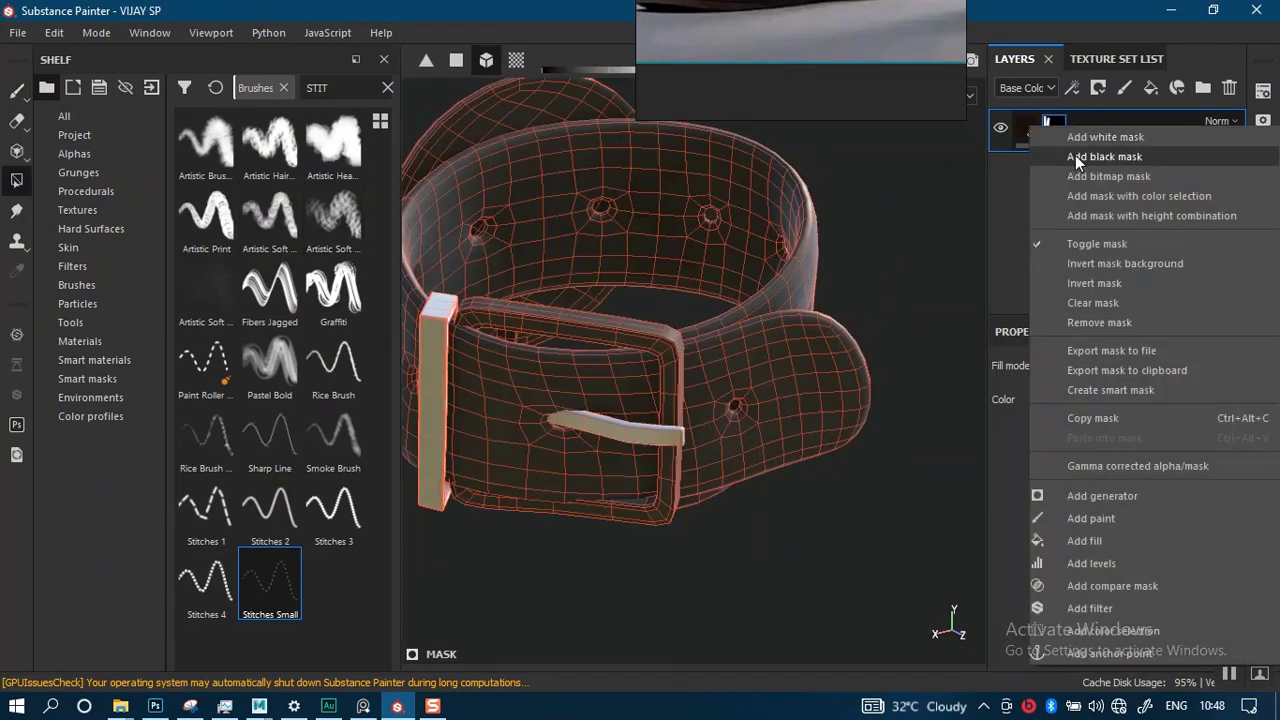
{"action": "left_click", "coordinate": [1075, 156]}
Fill the watch strap meshes in the black mask so the leather covers only the strap, then return to the Paint tool
{"action": "left_click_drag", "start_coordinate": [815, 446], "coordinate": [846, 372], "text": "alt"}
{"action": "left_click", "coordinate": [848, 364]}
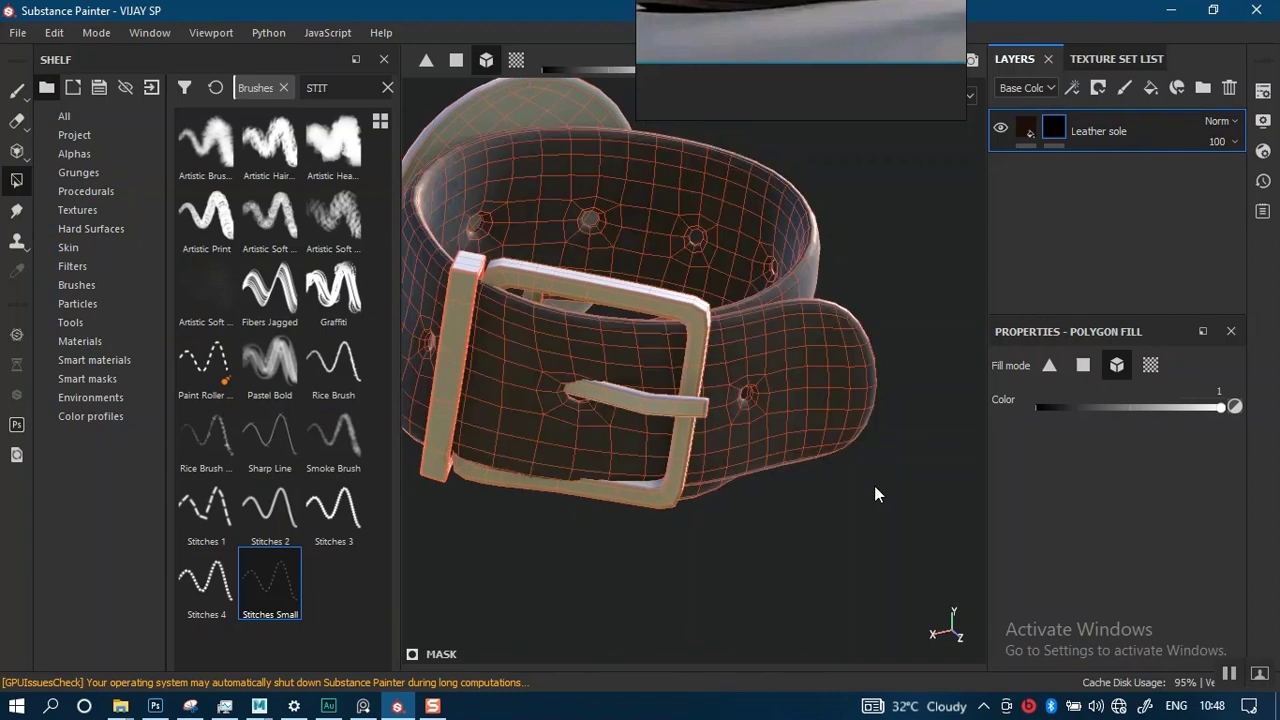
{"action": "left_click", "coordinate": [17, 89]}
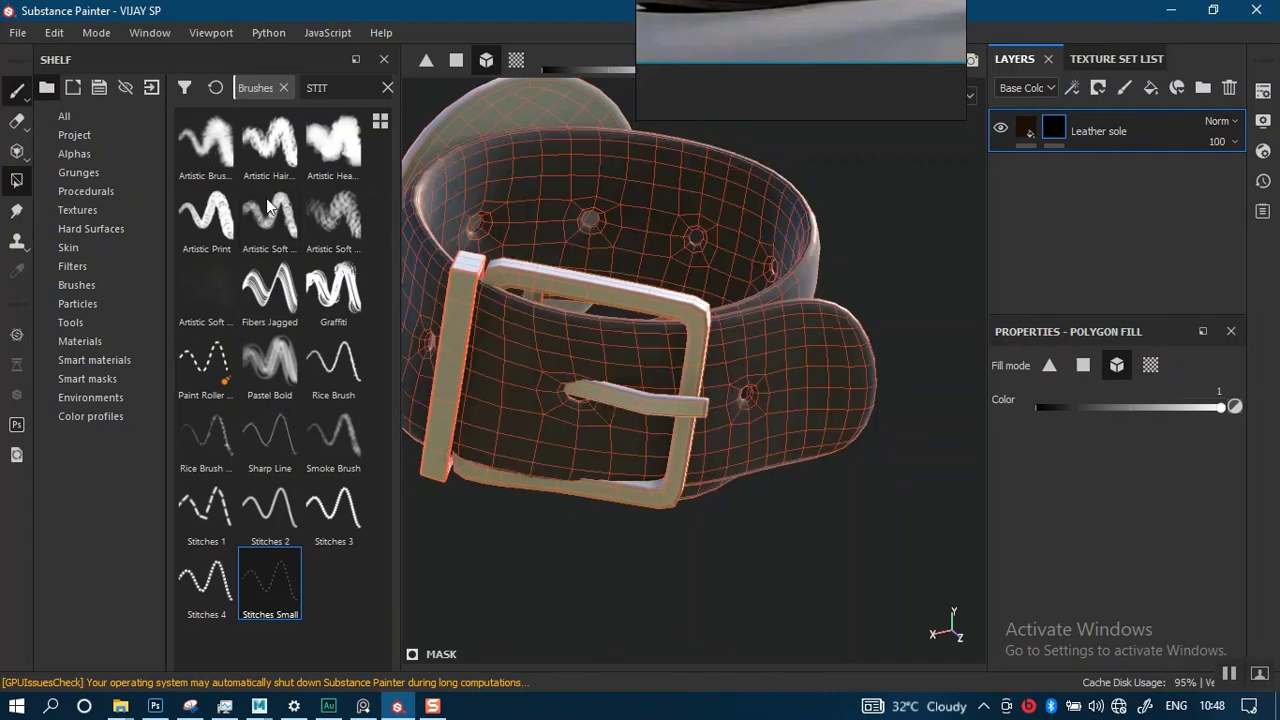
{"action": "left_click_drag", "start_coordinate": [788, 333], "coordinate": [832, 240], "text": "alt"}
{"action": "left_click_drag", "start_coordinate": [848, 64], "coordinate": [330, 148]}
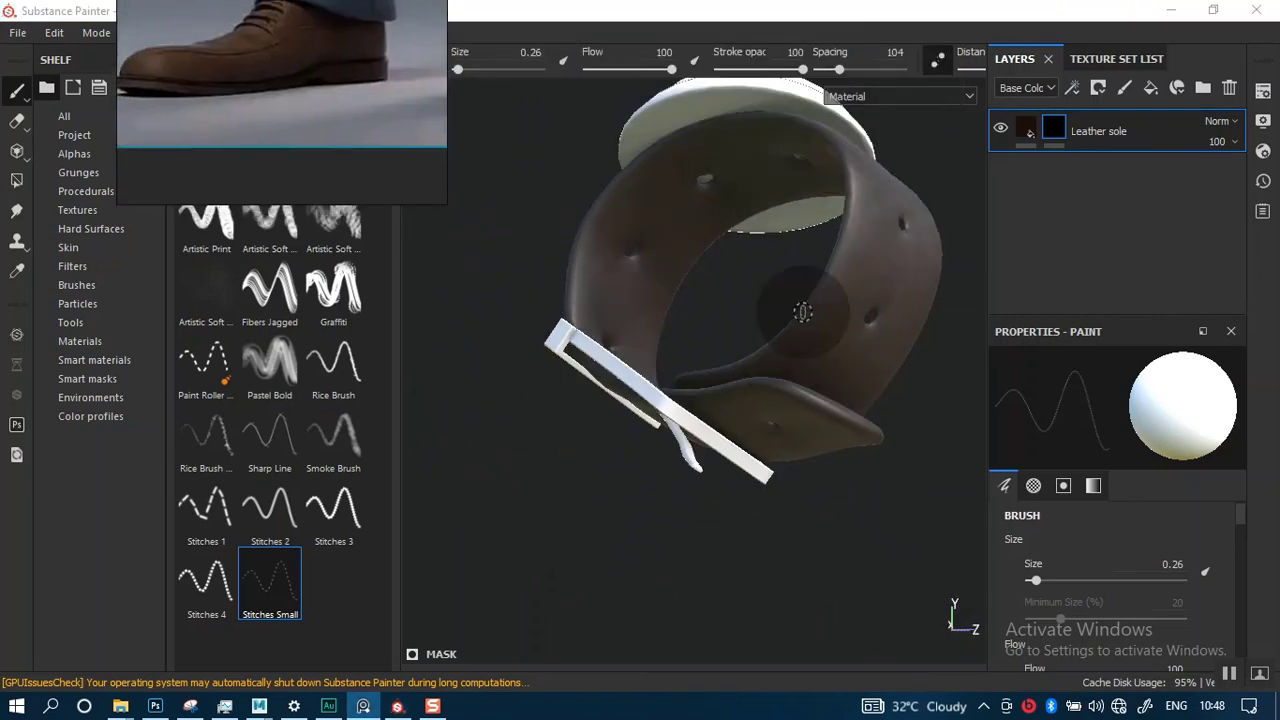
{"action": "middle_click_drag", "start_coordinate": [795, 286], "coordinate": [681, 415], "text": "alt"}
{"action": "left_click_drag", "start_coordinate": [680, 415], "coordinate": [640, 404], "text": "alt"}
{"action": "right_click_drag", "start_coordinate": [640, 405], "coordinate": [765, 120], "text": "alt"}
Examine the BELT_MAT texture set's layers, including the Bronze Armor folder, and return to the WRISTWATCH_MAT layers
{"action": "left_click", "coordinate": [1103, 59]}
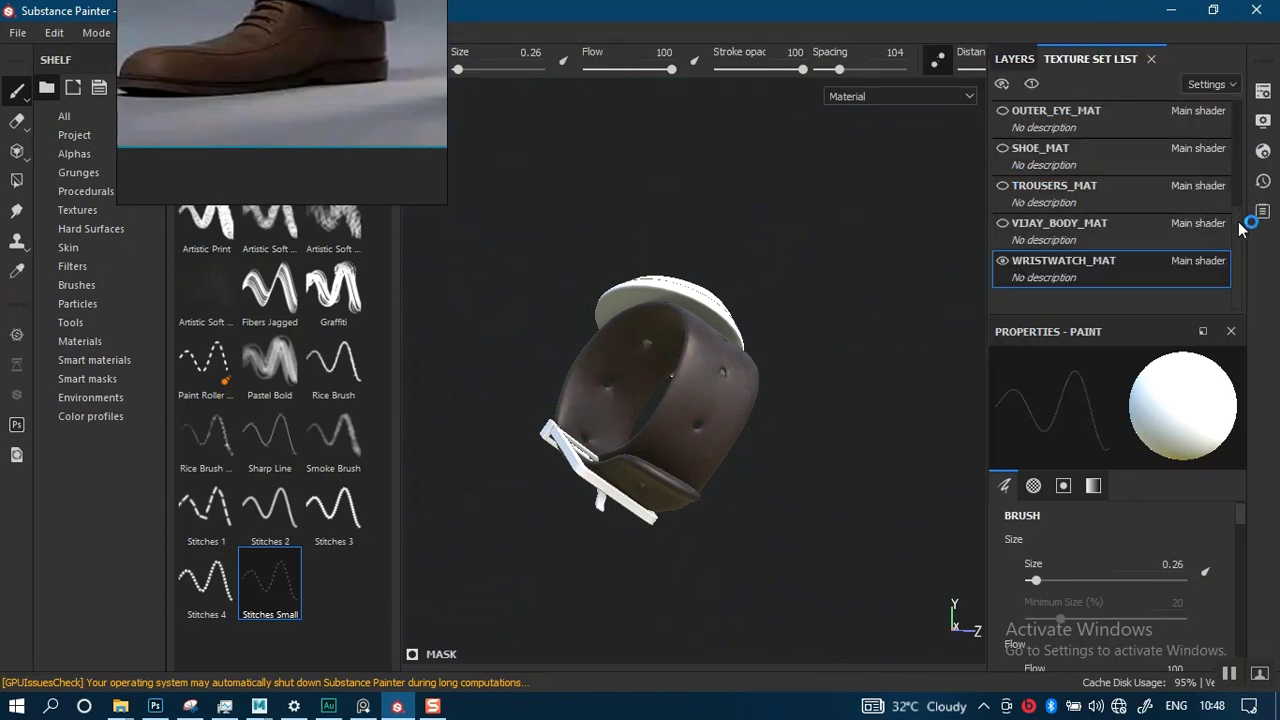
{"action": "left_click_drag", "start_coordinate": [1237, 237], "coordinate": [1235, 126]}
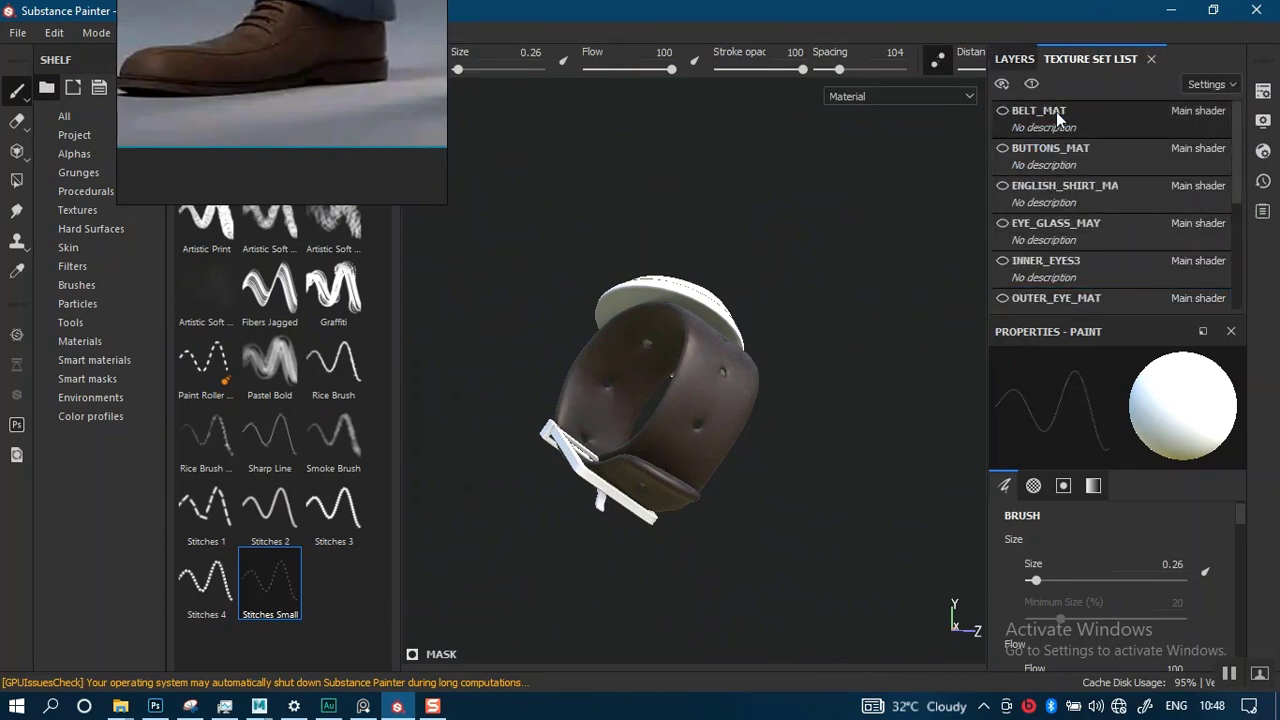
{"action": "left_click", "coordinate": [1016, 57]}
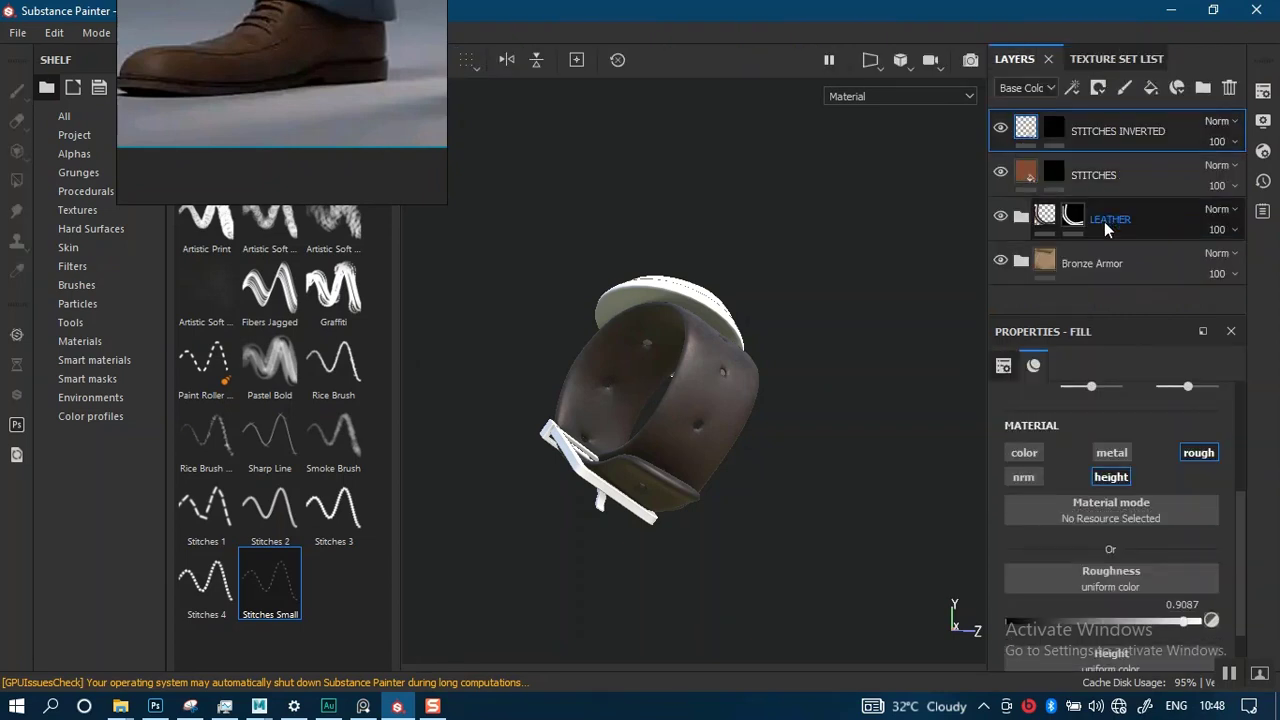
{"action": "left_click", "coordinate": [1105, 267]}
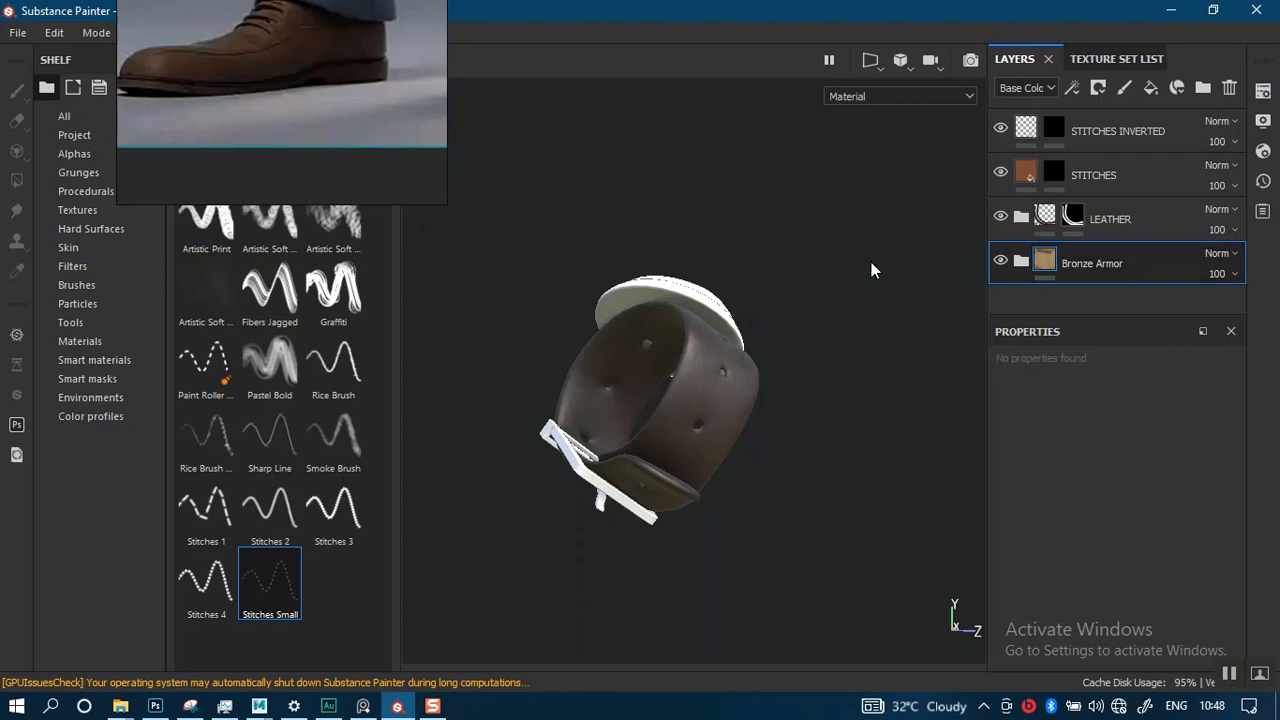
{"action": "left_click", "coordinate": [1100, 62]}
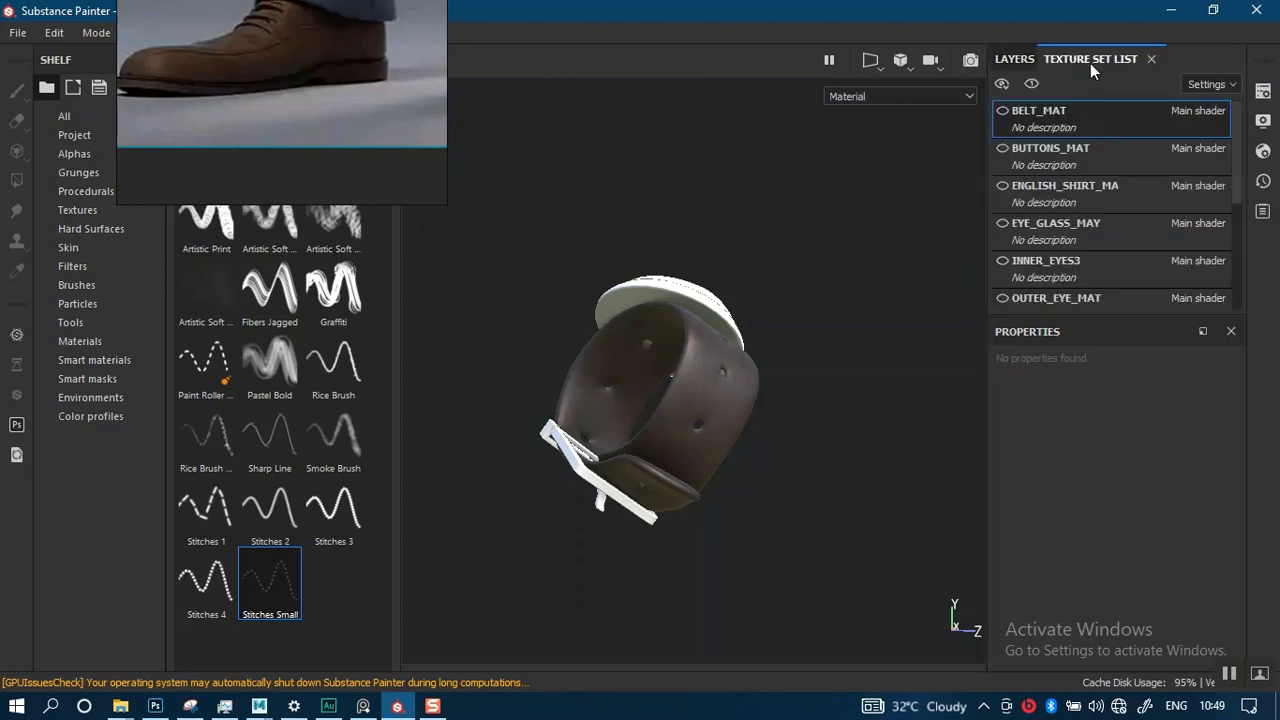
{"action": "left_click", "coordinate": [1015, 59]}
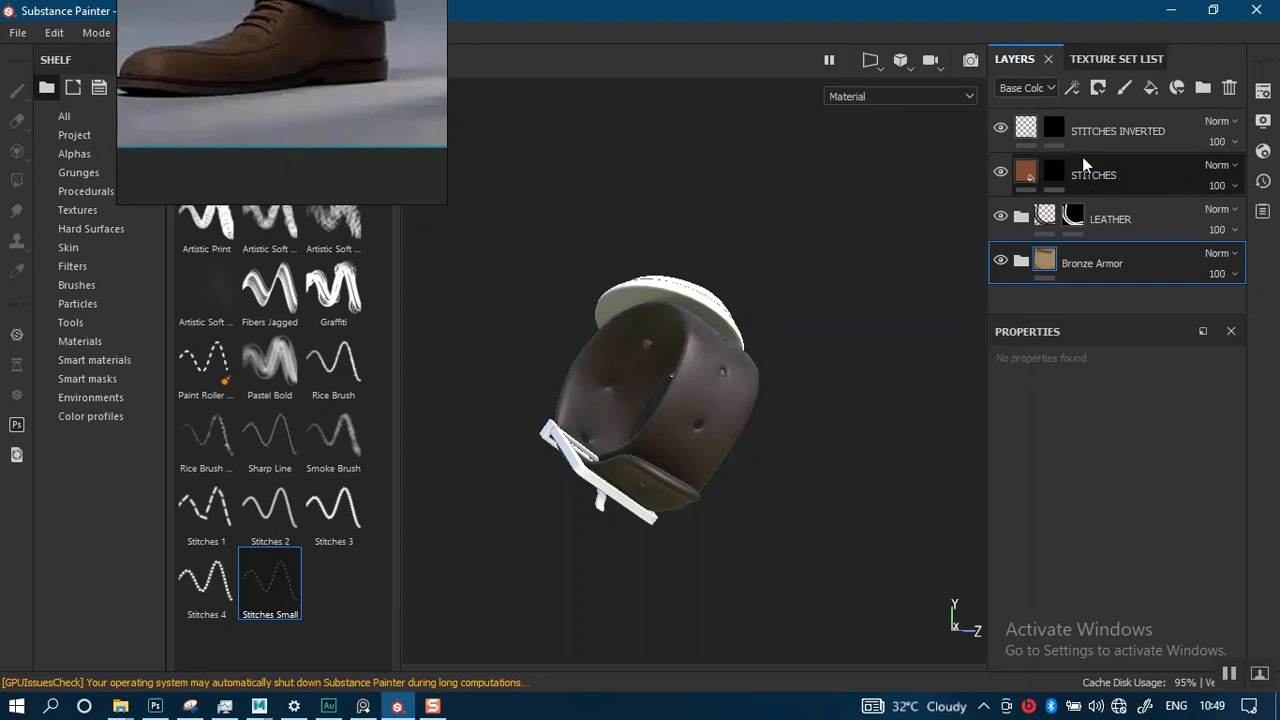
{"action": "left_click", "coordinate": [1100, 59]}
{"action": "left_click_drag", "start_coordinate": [1238, 188], "coordinate": [1232, 298]}
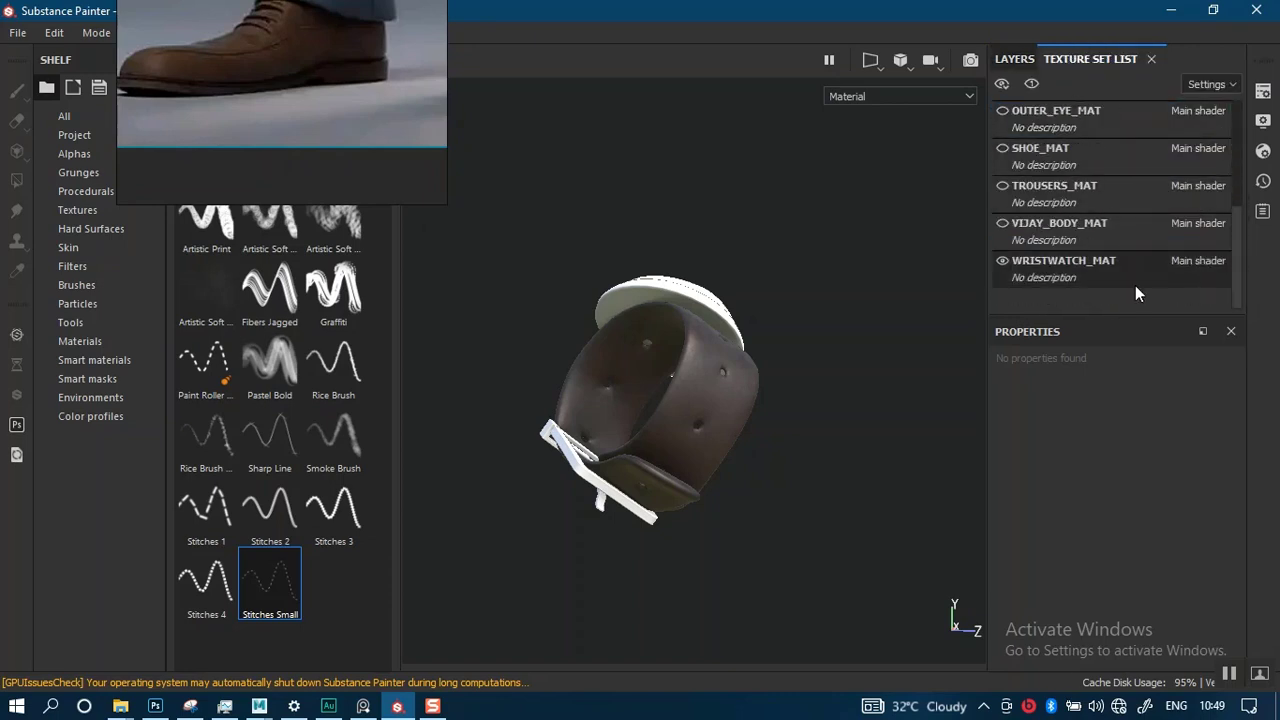
{"action": "left_click", "coordinate": [1070, 262]}
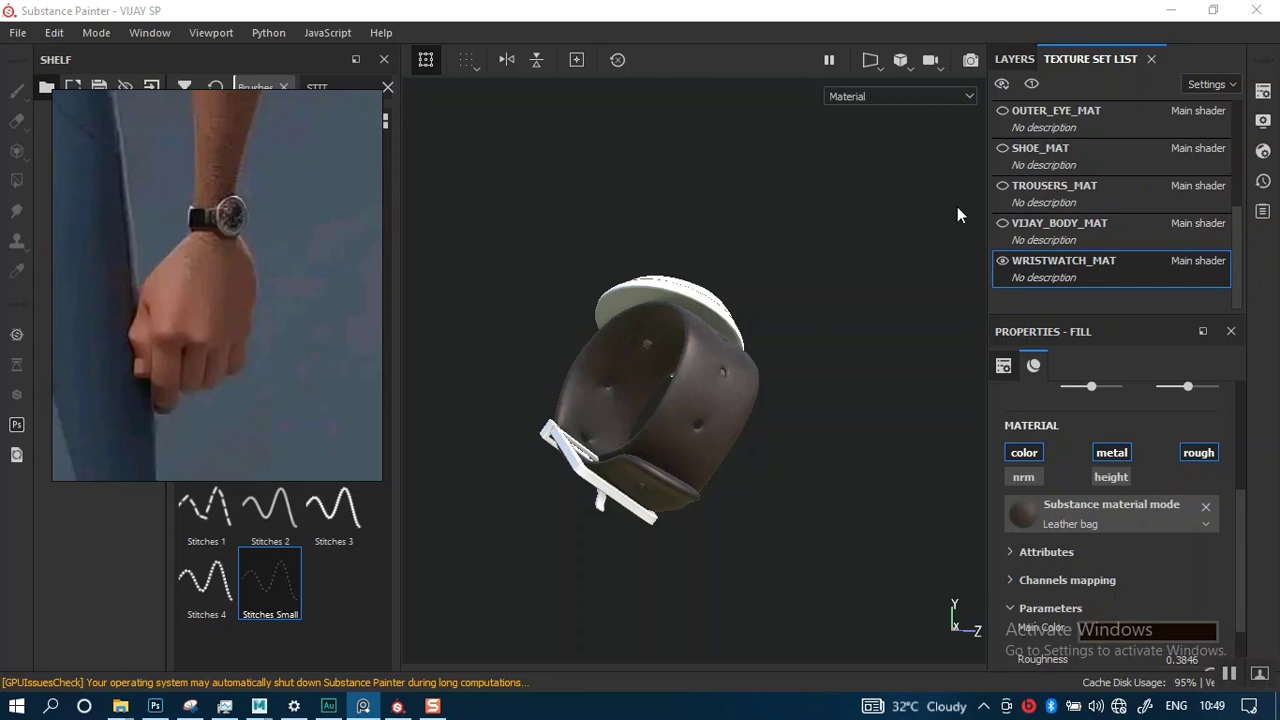
{"action": "left_click", "coordinate": [1014, 59]}
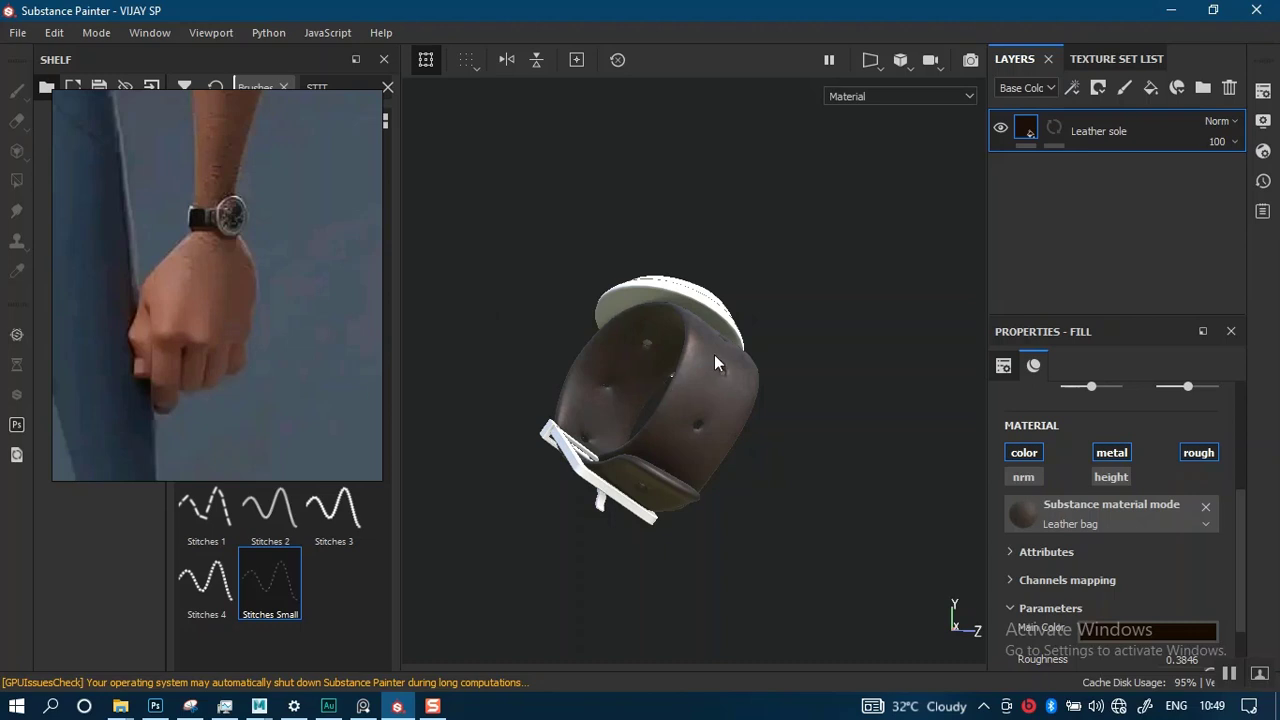
Inspect the watch's strap, buckle and dial from several sides and compare them with the wristwatch in the reference image
{"action": "right_click_drag", "start_coordinate": [724, 387], "coordinate": [715, 530], "text": "alt"}
{"action": "left_click_drag", "start_coordinate": [746, 429], "coordinate": [609, 440], "text": "alt"}
{"action": "middle_click_drag", "start_coordinate": [785, 391], "coordinate": [706, 366], "text": "alt"}
{"action": "right_click_drag", "start_coordinate": [706, 366], "coordinate": [757, 430], "text": "alt"}
{"action": "left_click_drag", "start_coordinate": [850, 438], "coordinate": [778, 373], "text": "alt"}
{"action": "scroll", "coordinate": [297, 349], "scroll_direction": "down", "scroll_amount": 6}
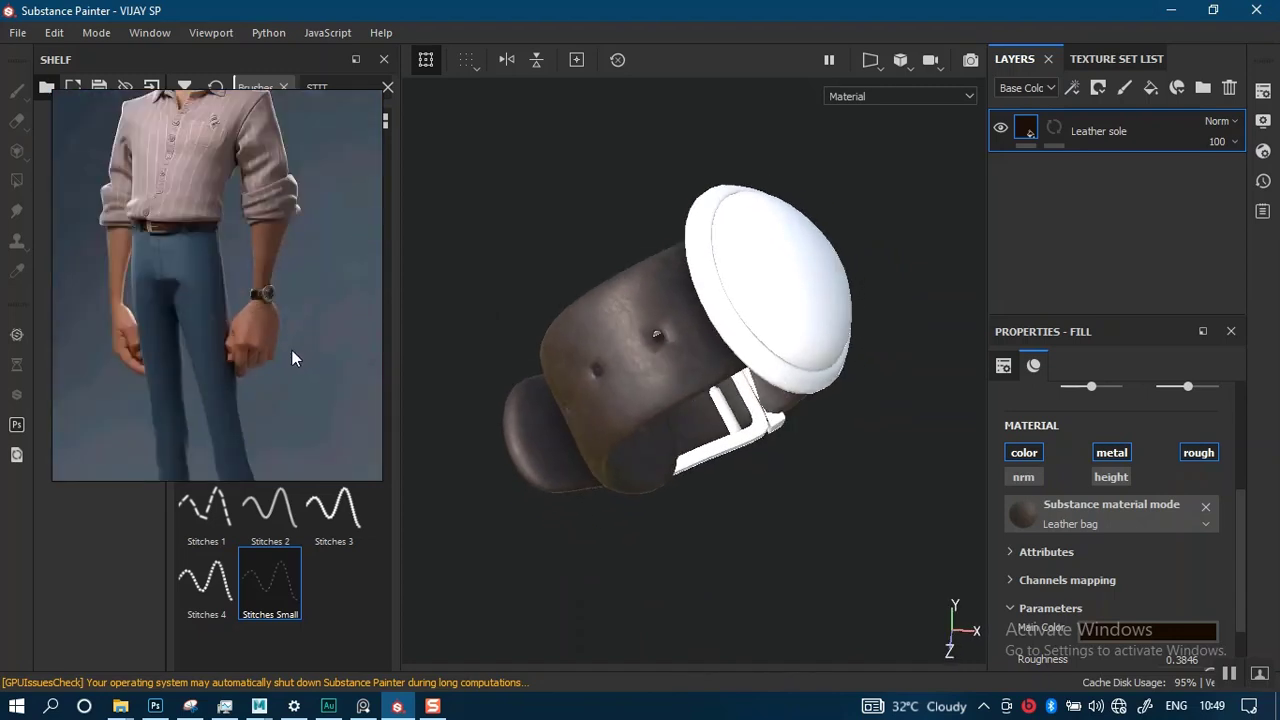
{"action": "scroll", "coordinate": [242, 343], "scroll_direction": "up", "scroll_amount": 2}
{"action": "left_click", "coordinate": [242, 343]}
{"action": "left_click_drag", "start_coordinate": [242, 342], "coordinate": [237, 222]}
{"action": "right_click_drag", "start_coordinate": [655, 364], "coordinate": [694, 450], "text": "alt"}
{"action": "left_click_drag", "start_coordinate": [694, 450], "coordinate": [845, 447], "text": "alt"}
{"action": "middle_click_drag", "start_coordinate": [780, 439], "coordinate": [723, 463], "text": "alt"}
{"action": "left_click_drag", "start_coordinate": [723, 463], "coordinate": [703, 440], "text": "alt"}
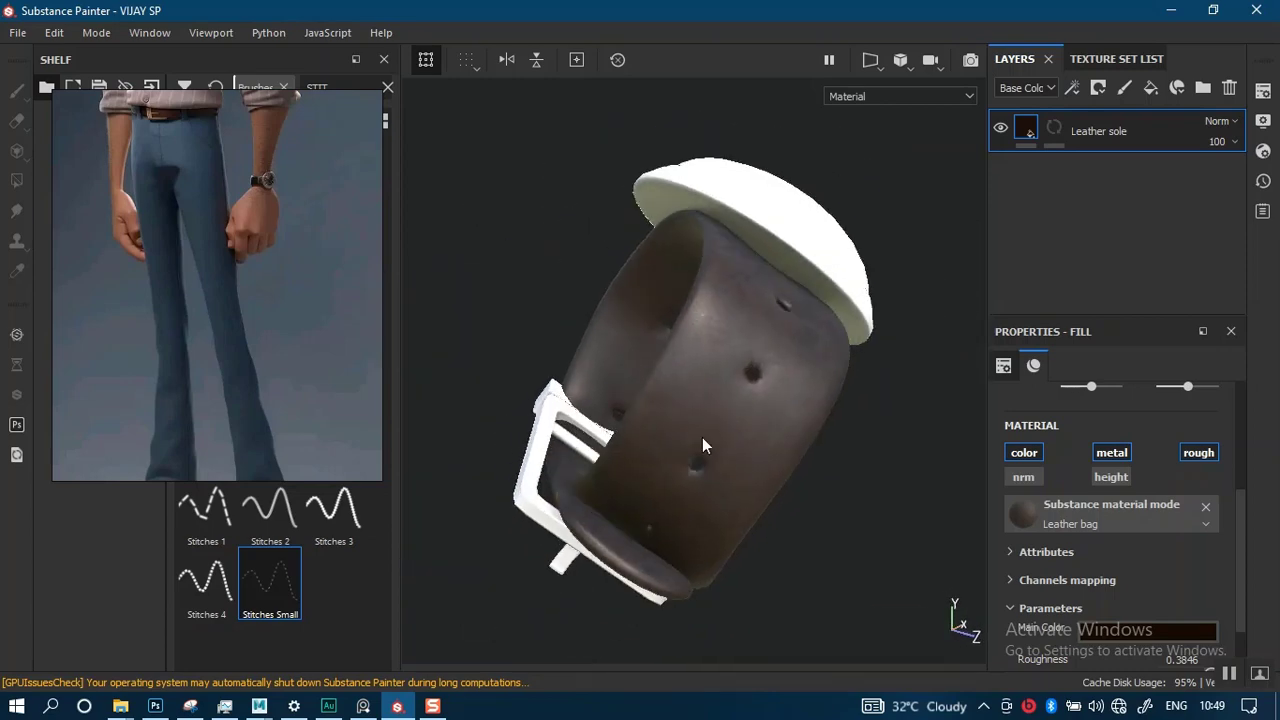
{"action": "middle_click_drag", "start_coordinate": [708, 439], "coordinate": [709, 384], "text": "alt"}
{"action": "left_click_drag", "start_coordinate": [709, 384], "coordinate": [690, 437], "text": "alt"}
{"action": "right_click_drag", "start_coordinate": [194, 387], "coordinate": [739, 2]}
{"action": "left_click_drag", "start_coordinate": [635, 360], "coordinate": [634, 361], "text": "alt"}
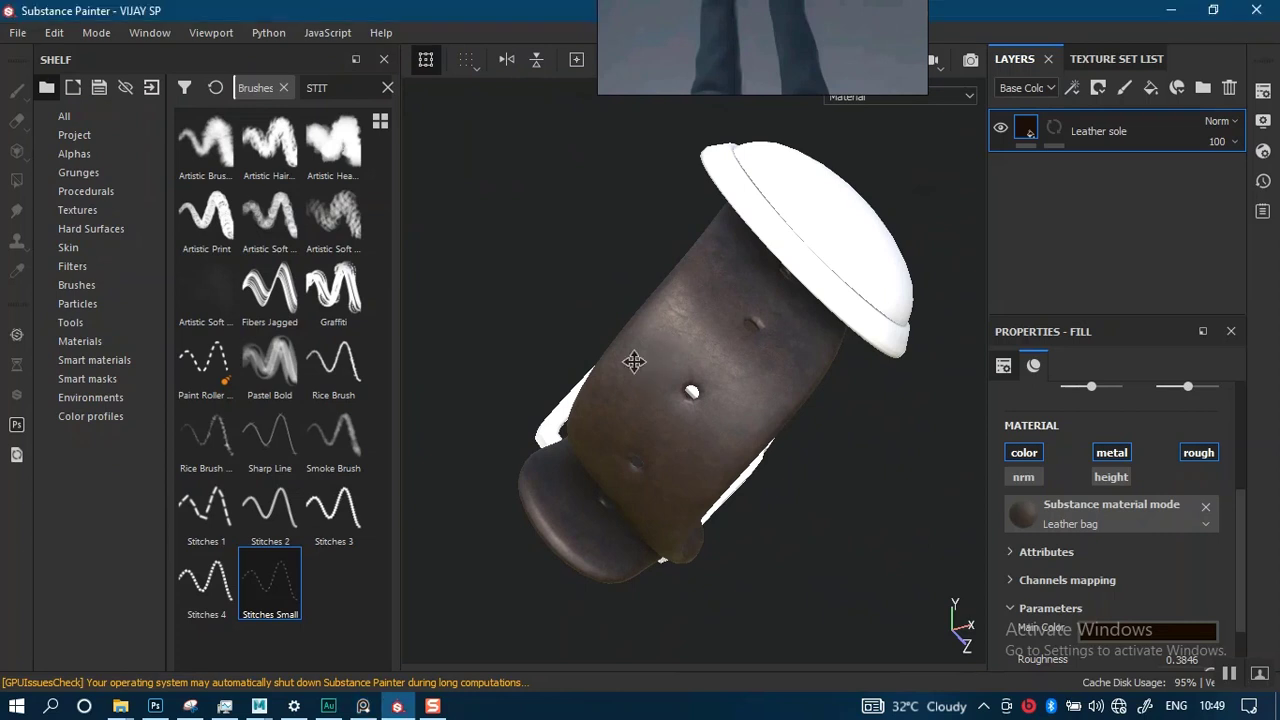
{"action": "middle_click_drag", "start_coordinate": [634, 361], "coordinate": [590, 391], "text": "alt"}
{"action": "mouse_move", "coordinate": [625, 348]}
{"action": "left_mouse_down", "text": "alt"}
{"action": "mouse_move", "coordinate": [651, 345]}
{"action": "mouse_move", "coordinate": [609, 342]}
{"action": "left_mouse_up", "text": "alt"}
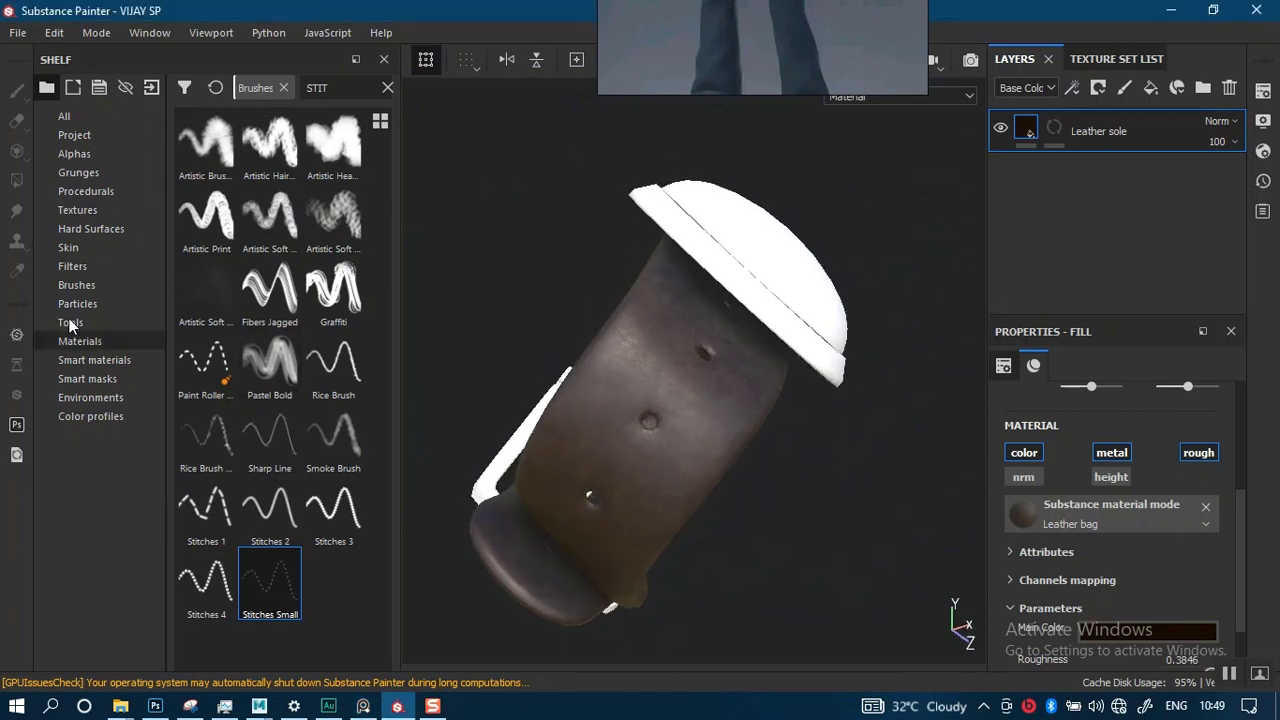
Search the shelf's Materials for "SIL"
{"action": "left_click", "coordinate": [100, 340]}
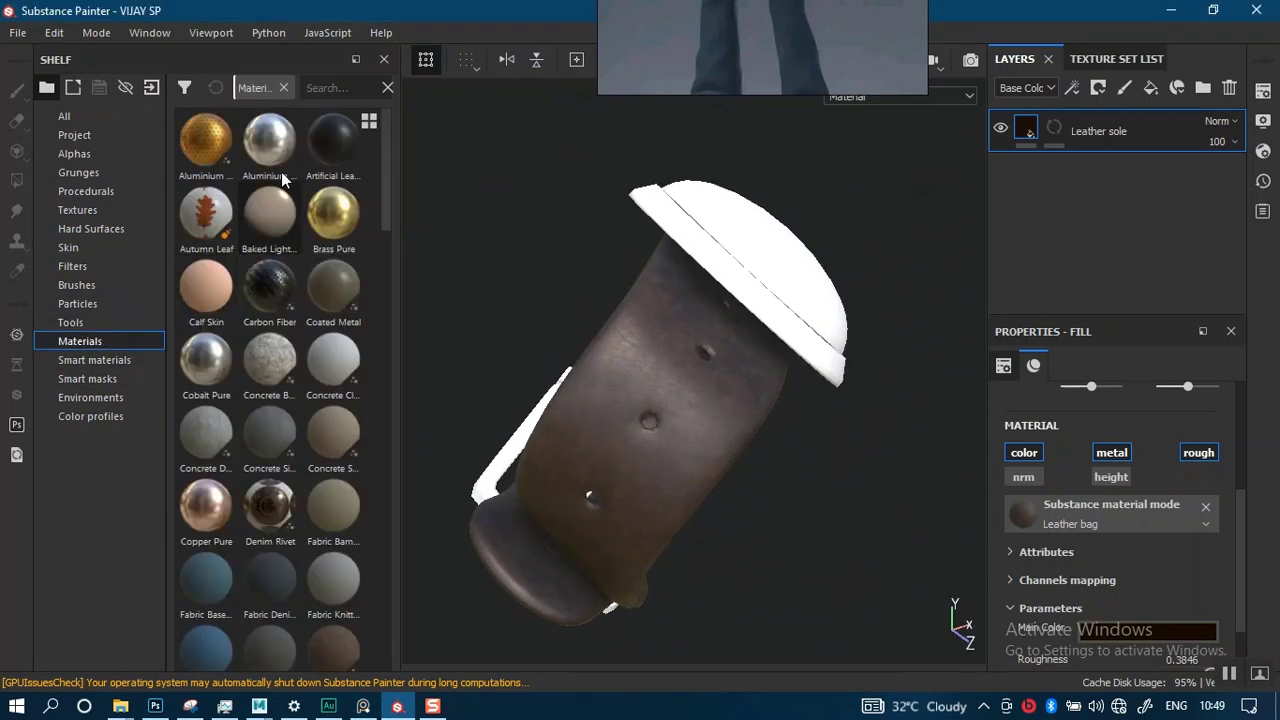
{"action": "left_click", "coordinate": [320, 90]}
{"action": "type", "text": "SIL"}
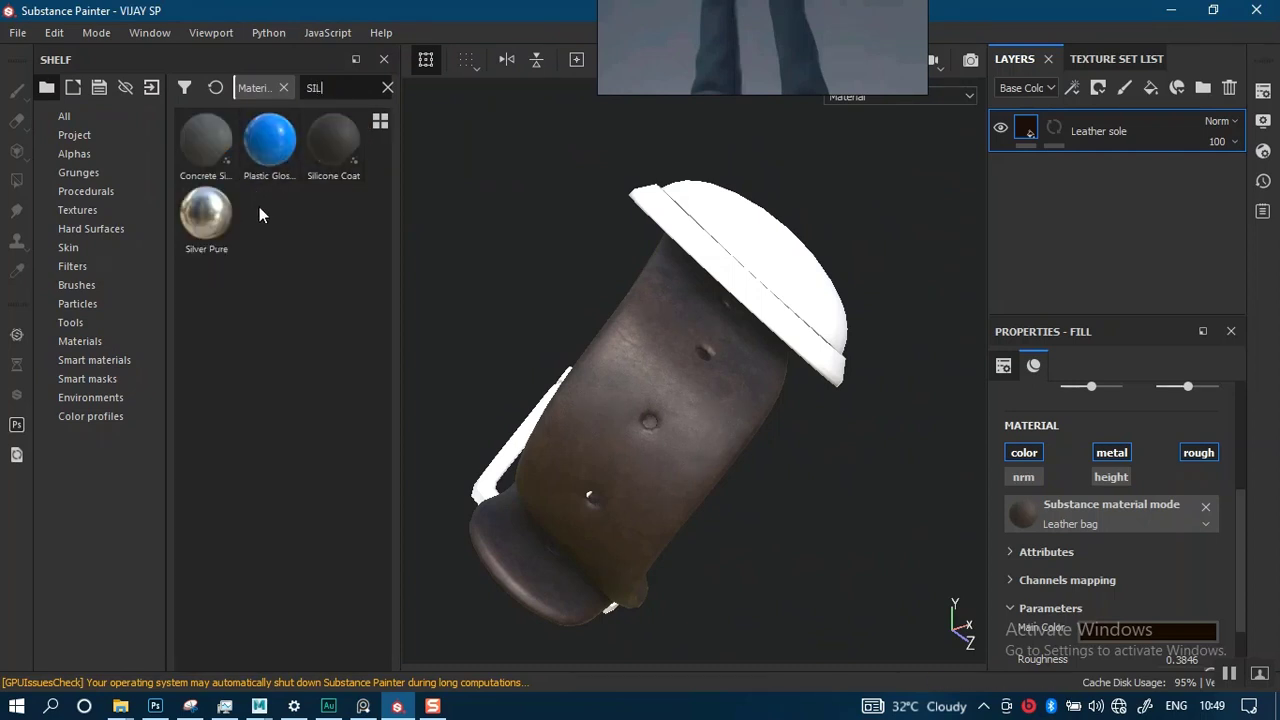
Search the shelf's Smart materials for "METAL" and browse down to the steel variants
{"action": "left_click", "coordinate": [87, 360]}
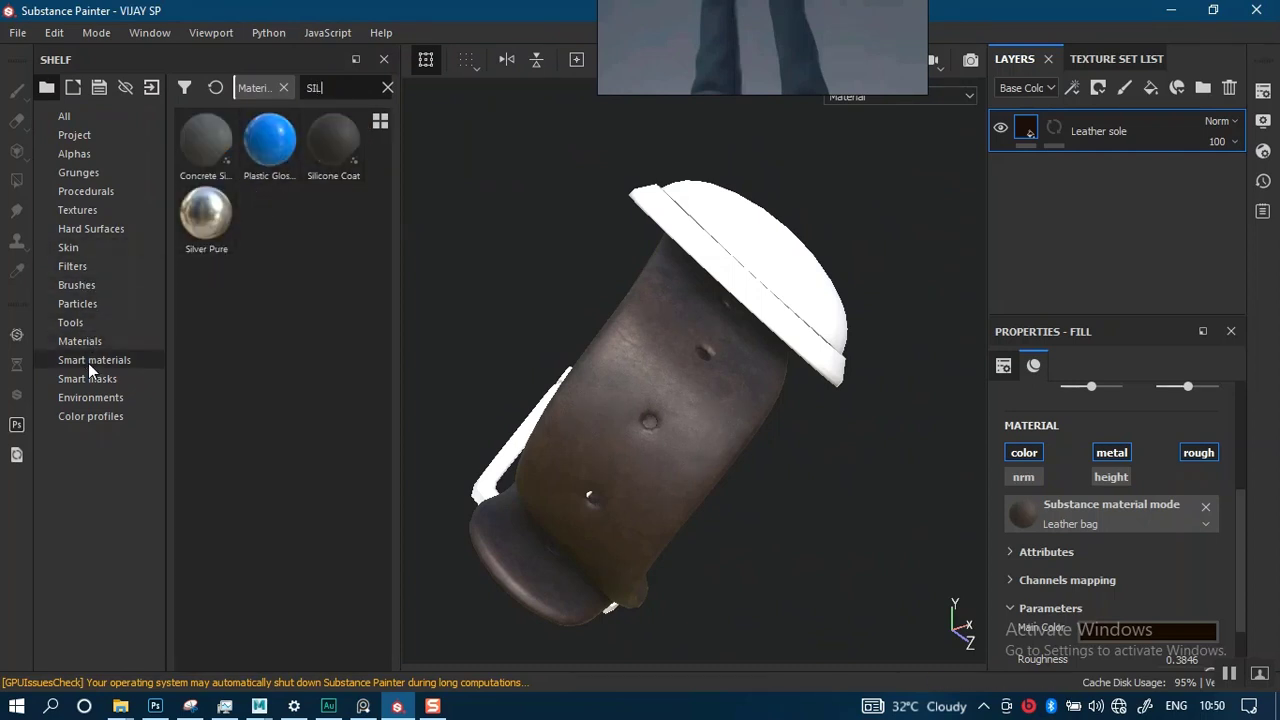
{"action": "left_click", "coordinate": [314, 92]}
{"action": "type", "text": "M"}
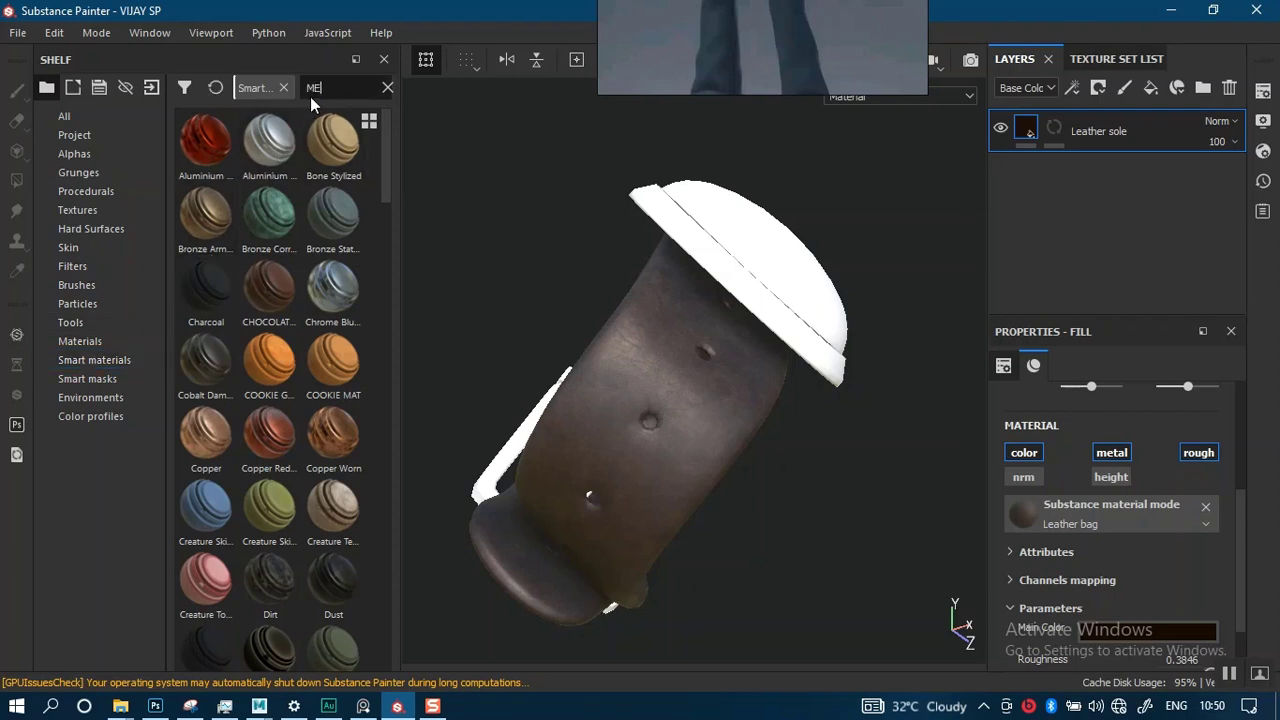
{"action": "type", "text": "ETAL"}
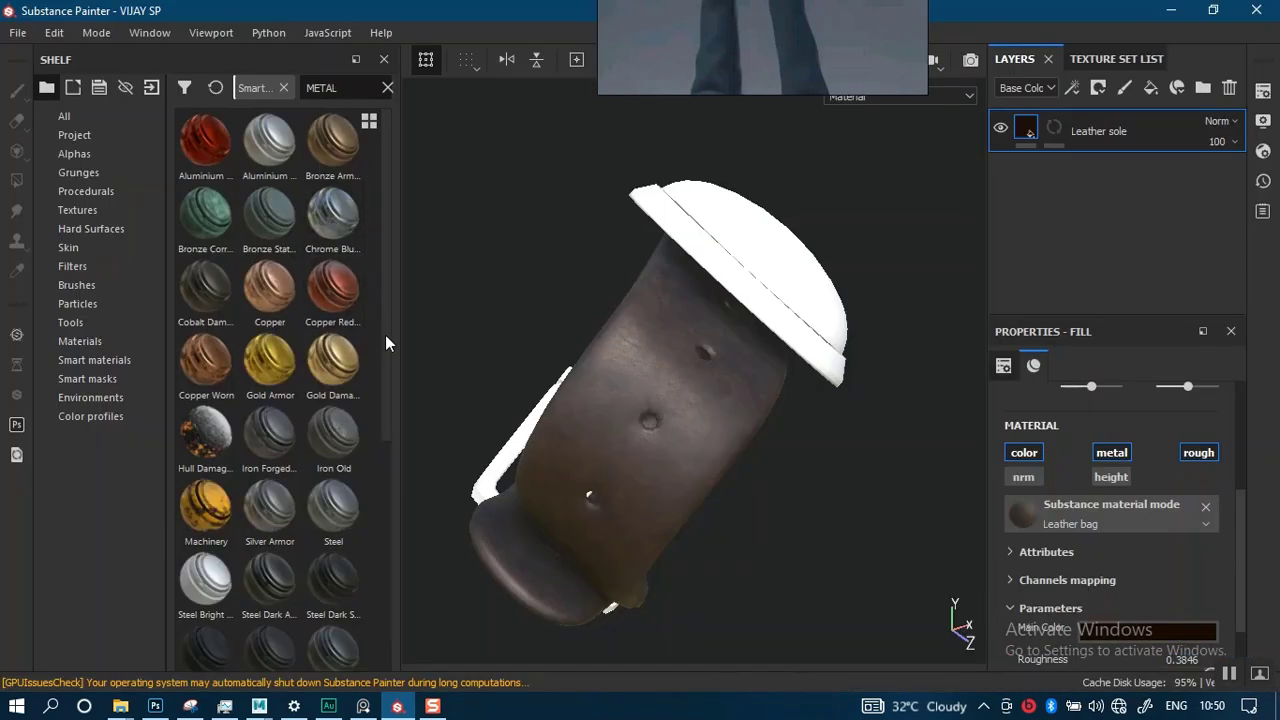
{"action": "scroll", "coordinate": [385, 366], "scroll_direction": "down", "scroll_amount": 1}
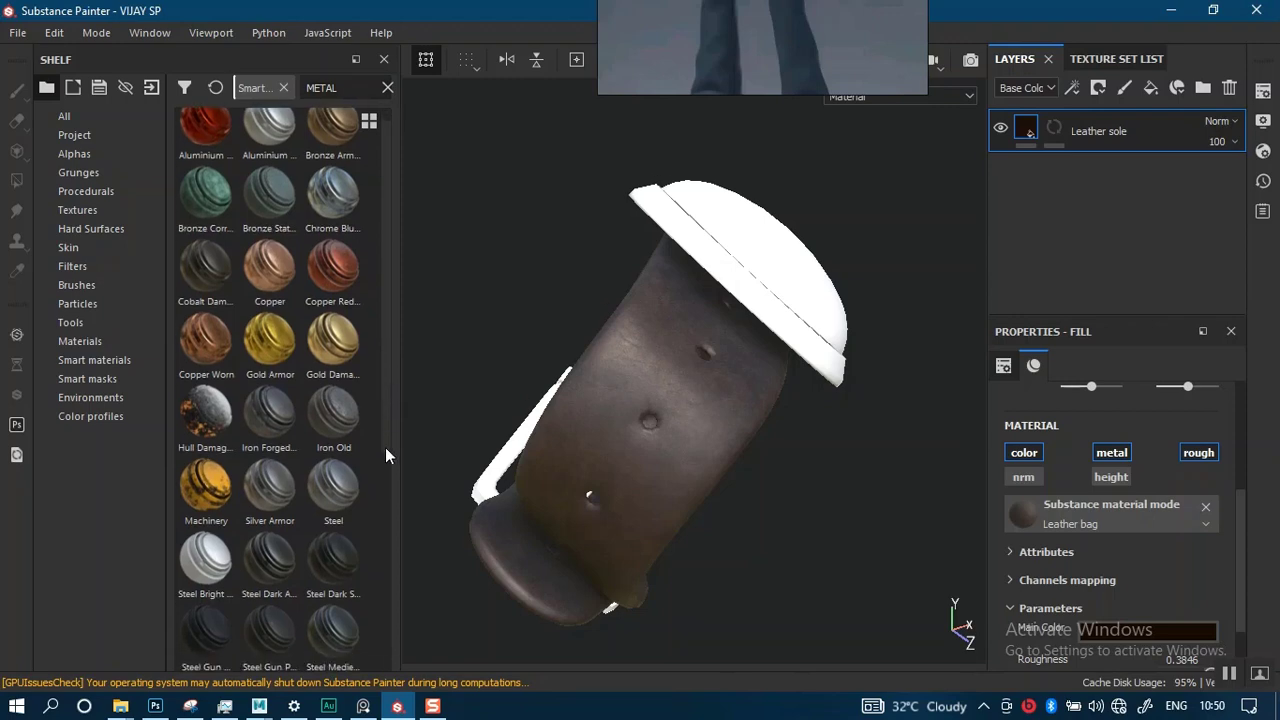
{"action": "scroll", "coordinate": [387, 482], "scroll_direction": "down", "scroll_amount": 4}
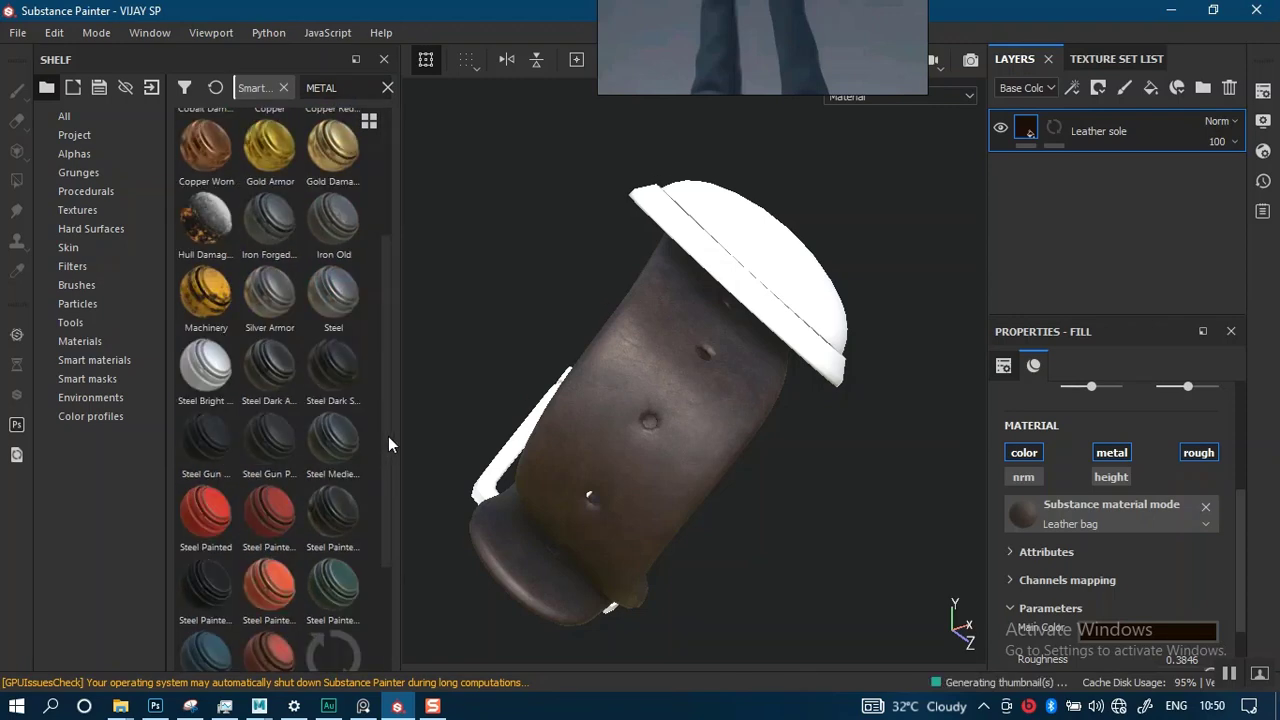
{"action": "scroll", "coordinate": [387, 570], "scroll_direction": "down", "scroll_amount": 1}
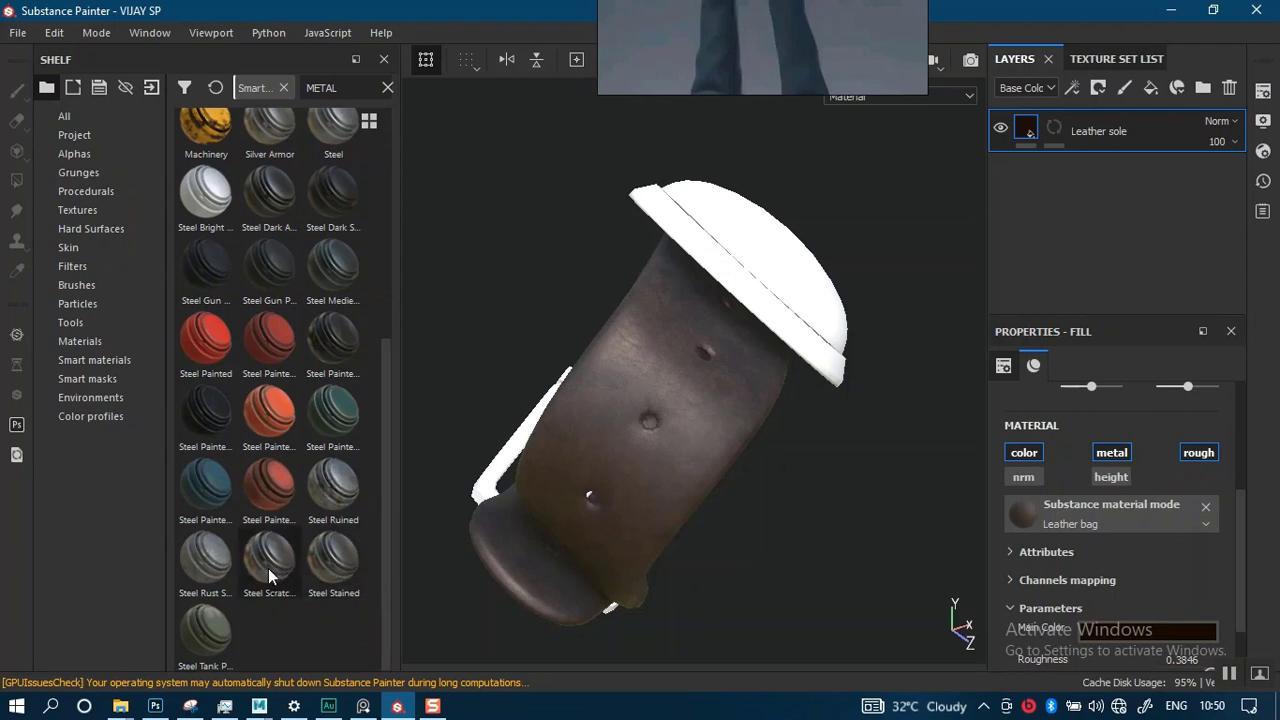
Add the Steel Scratched smart material to the watch and place it beneath the Leather sole layer
{"action": "mouse_move", "coordinate": [269, 576]}
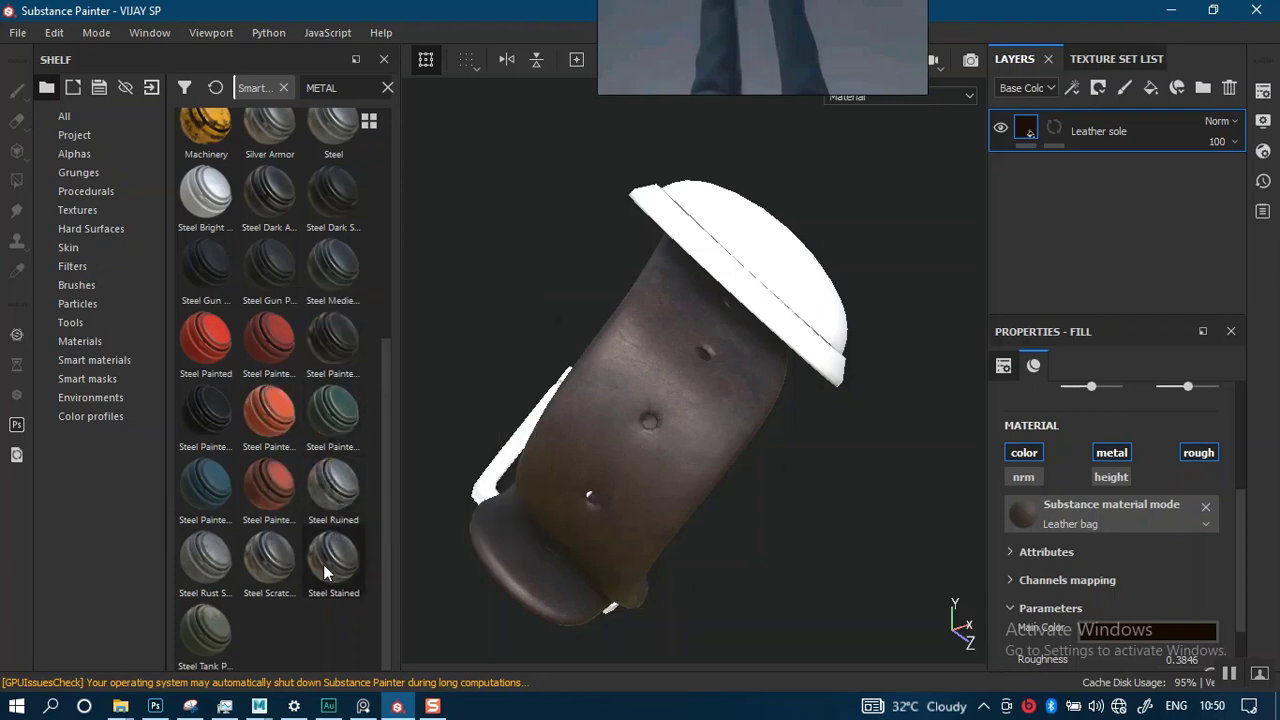
{"action": "mouse_move", "coordinate": [324, 571]}
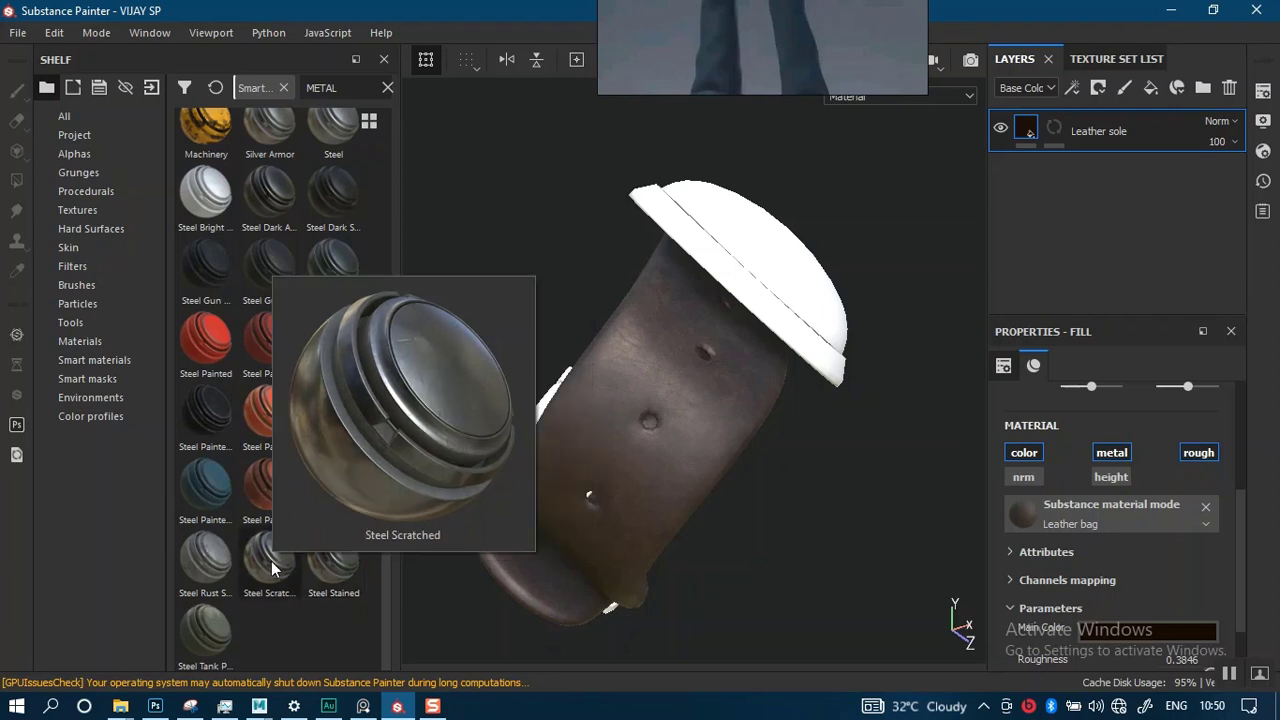
{"action": "left_click_drag", "start_coordinate": [272, 566], "coordinate": [1070, 108]}
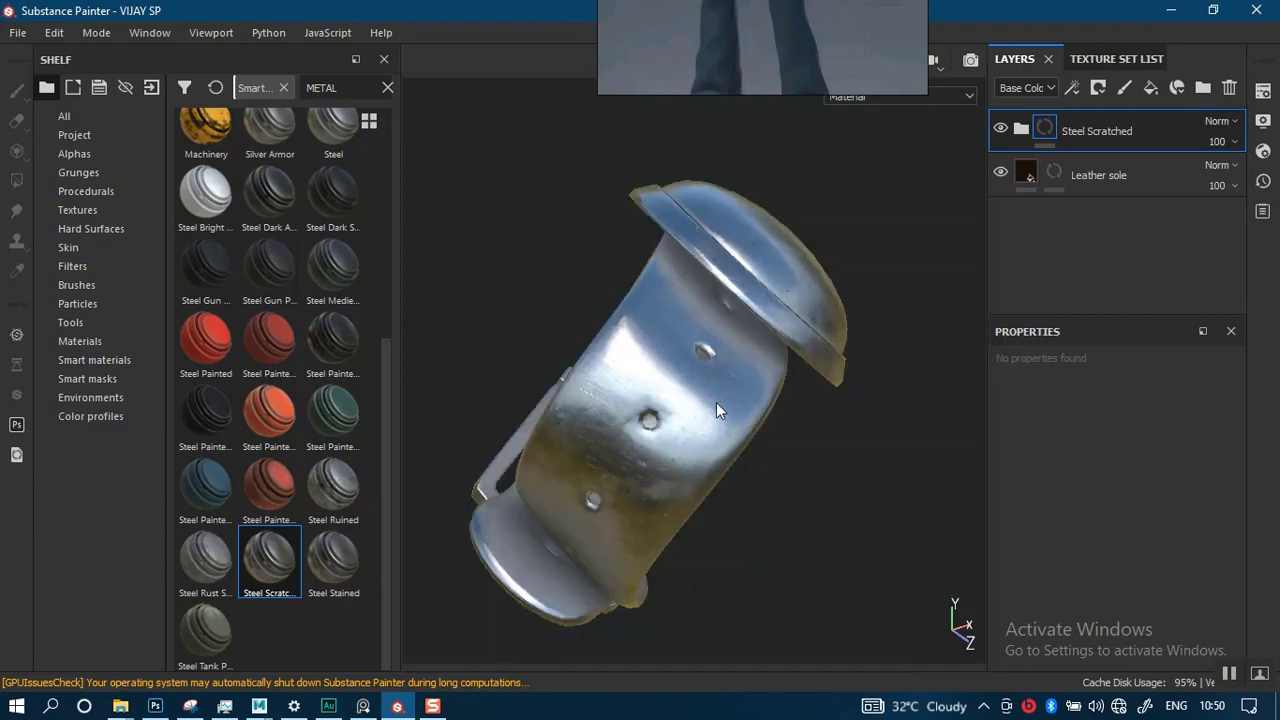
{"action": "left_click_drag", "start_coordinate": [832, 380], "coordinate": [805, 418], "text": "alt"}
{"action": "left_click_drag", "start_coordinate": [1120, 131], "coordinate": [1118, 190]}
Examine the scratched steel on the watch's buckle and case, and the leather strap, from several angles
{"action": "scroll", "coordinate": [775, 420], "scroll_direction": "up", "scroll_amount": 2}
{"action": "left_click_drag", "start_coordinate": [792, 487], "coordinate": [895, 358], "text": "alt"}
{"action": "scroll", "coordinate": [880, 345], "scroll_direction": "up", "scroll_amount": 4}
{"action": "scroll", "coordinate": [752, 392], "scroll_direction": "down", "scroll_amount": 3}
{"action": "left_click_drag", "start_coordinate": [752, 392], "coordinate": [829, 366], "text": "alt"}
{"action": "right_click_drag", "start_coordinate": [829, 366], "coordinate": [675, 472], "text": "shift"}
{"action": "left_click_drag", "start_coordinate": [675, 472], "coordinate": [758, 448], "text": "alt"}
{"action": "right_click_drag", "start_coordinate": [758, 448], "coordinate": [596, 468], "text": "shift"}
{"action": "mouse_move", "coordinate": [810, 402]}
{"action": "left_mouse_down", "text": "alt"}
{"action": "mouse_move", "coordinate": [674, 597]}
{"action": "mouse_move", "coordinate": [663, 489]}
{"action": "mouse_move", "coordinate": [677, 549]}
{"action": "mouse_move", "coordinate": [643, 548]}
{"action": "mouse_move", "coordinate": [594, 506]}
{"action": "mouse_move", "coordinate": [703, 371]}
{"action": "mouse_move", "coordinate": [680, 397]}
{"action": "left_mouse_up", "text": "alt"}
Move the reference image clear of the model and compare the watch's steel case and buckle with it
{"action": "left_click_drag", "start_coordinate": [768, 79], "coordinate": [445, 388]}
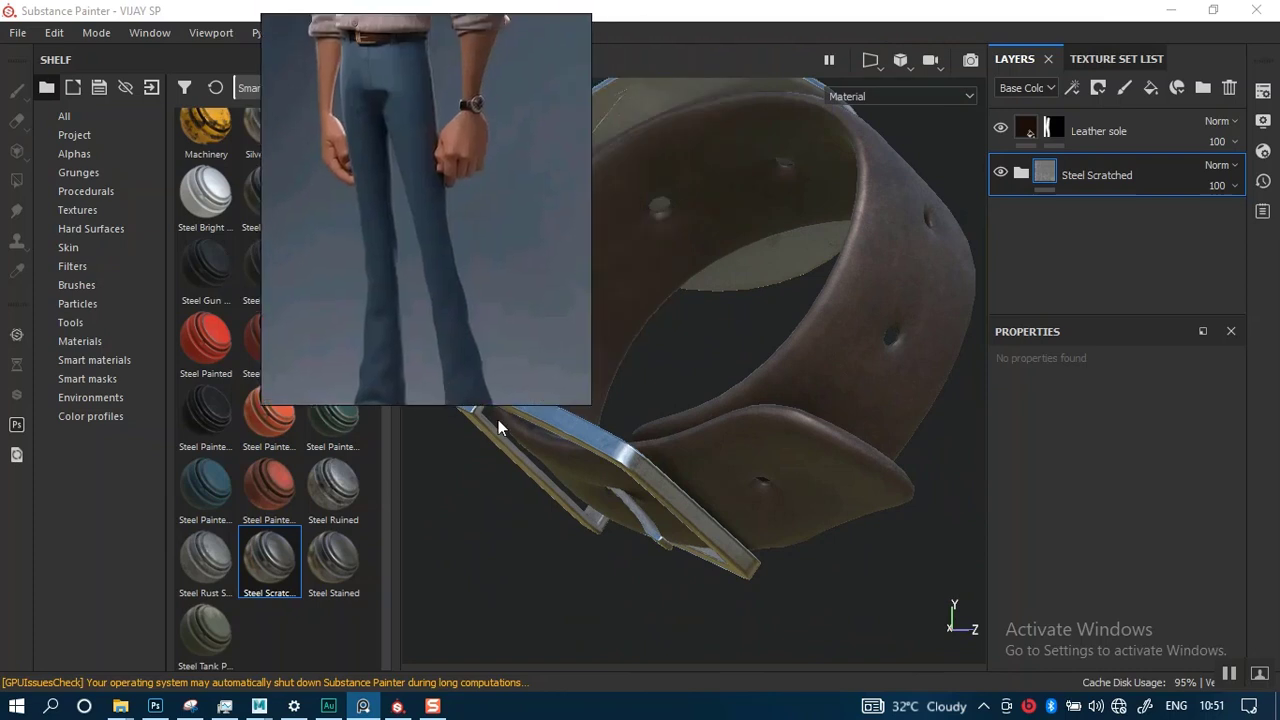
{"action": "left_click_drag", "start_coordinate": [510, 264], "coordinate": [463, 279]}
{"action": "right_click_drag", "start_coordinate": [749, 198], "coordinate": [770, 320], "text": "alt"}
{"action": "left_click_drag", "start_coordinate": [770, 320], "coordinate": [774, 366], "text": "alt"}
{"action": "middle_click_drag", "start_coordinate": [774, 366], "coordinate": [649, 445], "text": "alt"}
{"action": "right_click_drag", "start_coordinate": [697, 500], "coordinate": [725, 462], "text": "alt"}
{"action": "mouse_move", "coordinate": [725, 462]}
{"action": "left_mouse_down", "text": "alt"}
{"action": "mouse_move", "coordinate": [751, 423]}
{"action": "mouse_move", "coordinate": [749, 394]}
{"action": "left_mouse_up", "text": "alt"}
{"action": "middle_click_drag", "start_coordinate": [749, 394], "coordinate": [687, 390], "text": "alt"}
{"action": "left_click_drag", "start_coordinate": [687, 390], "coordinate": [693, 418], "text": "alt"}
{"action": "middle_click_drag", "start_coordinate": [693, 418], "coordinate": [680, 454], "text": "alt"}
{"action": "right_click_drag", "start_coordinate": [680, 454], "coordinate": [700, 434], "text": "alt"}
{"action": "left_click_drag", "start_coordinate": [700, 440], "coordinate": [726, 343], "text": "alt"}
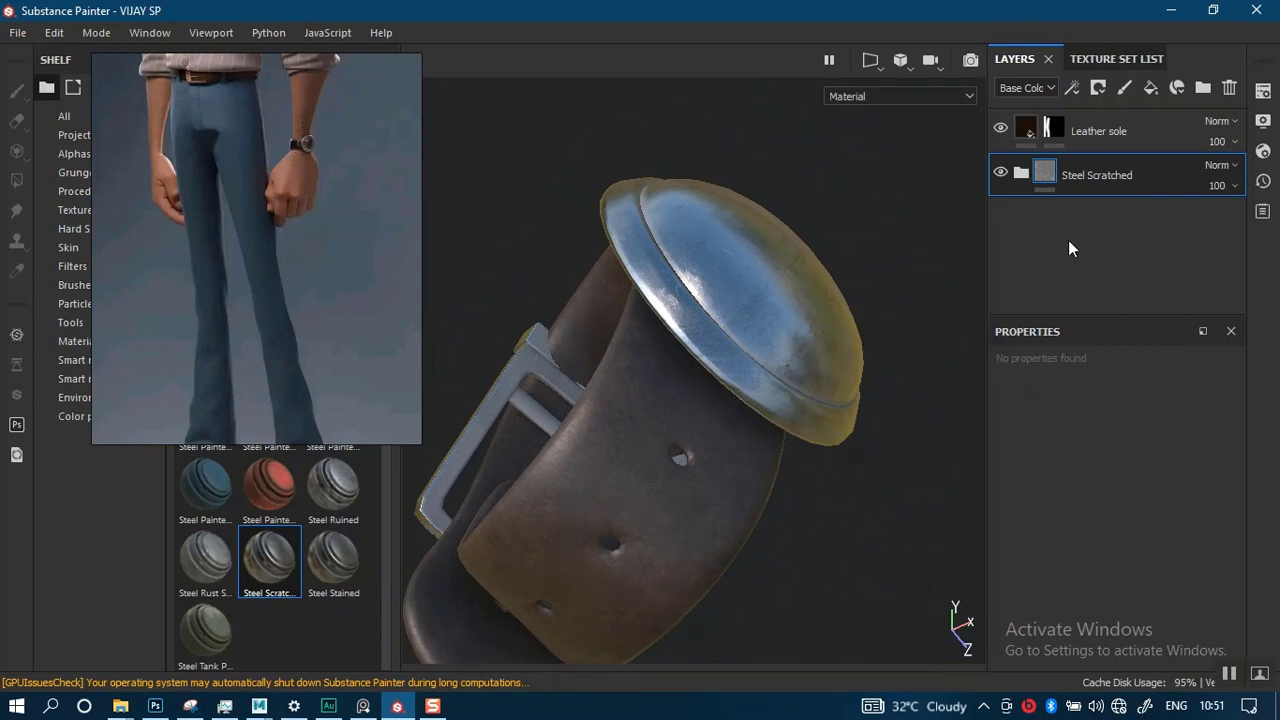
Paste the Bronze Armor folder between Leather sole and Steel Scratched, hide Steel Scratched, and check the watch's bronze parts
{"action": "key", "text": "ctrl+z"}
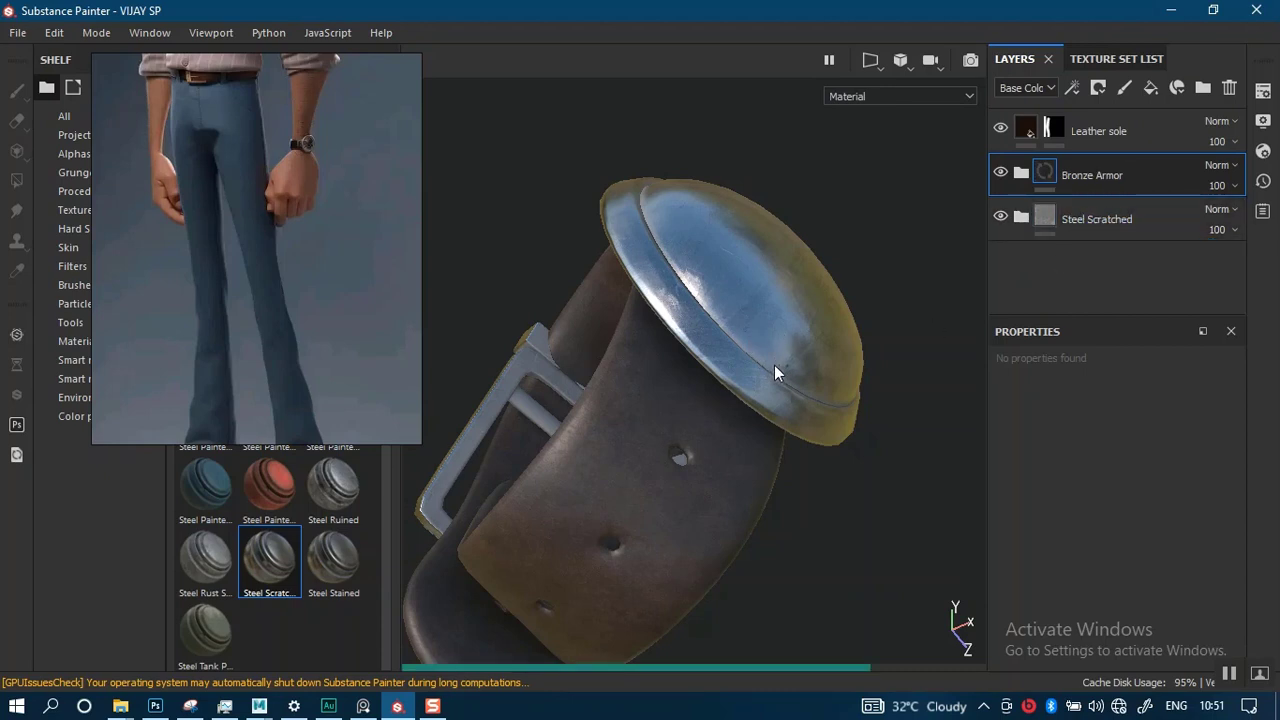
{"action": "left_click_drag", "start_coordinate": [707, 430], "coordinate": [920, 305], "text": "alt"}
{"action": "left_click_drag", "start_coordinate": [772, 397], "coordinate": [900, 300], "text": "alt"}
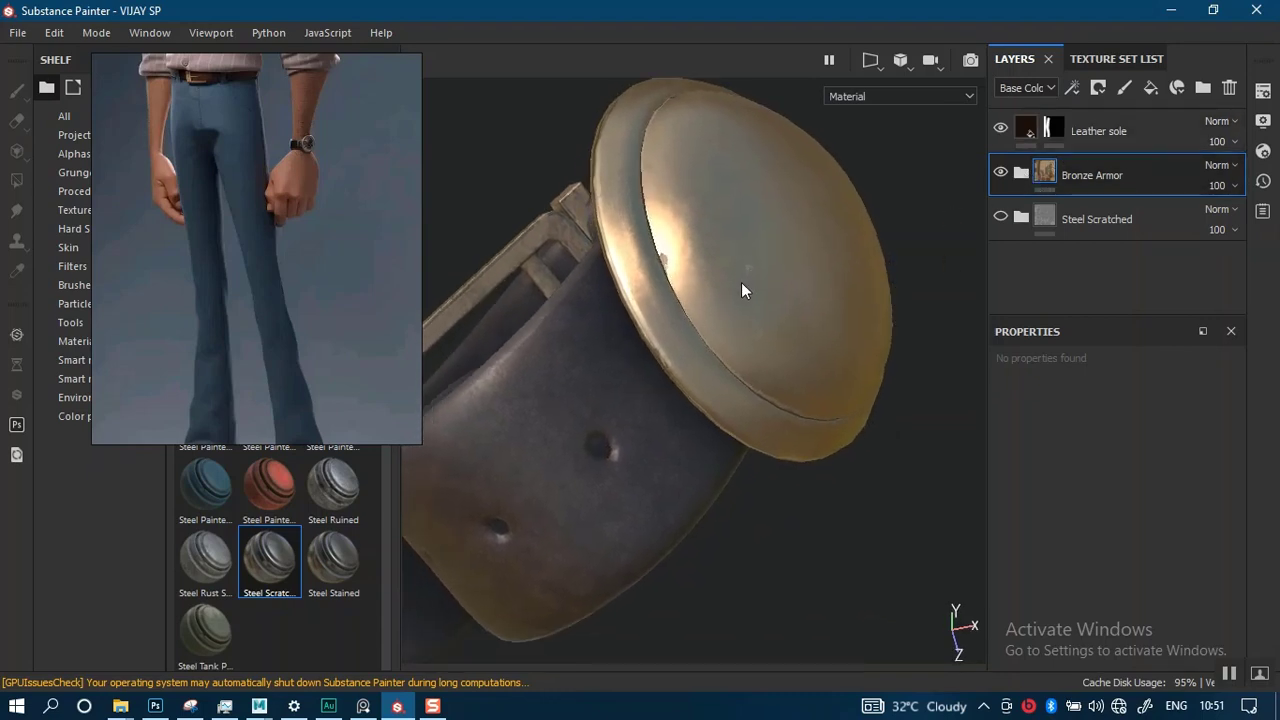
{"action": "left_click_drag", "start_coordinate": [733, 365], "coordinate": [733, 267], "text": "alt"}
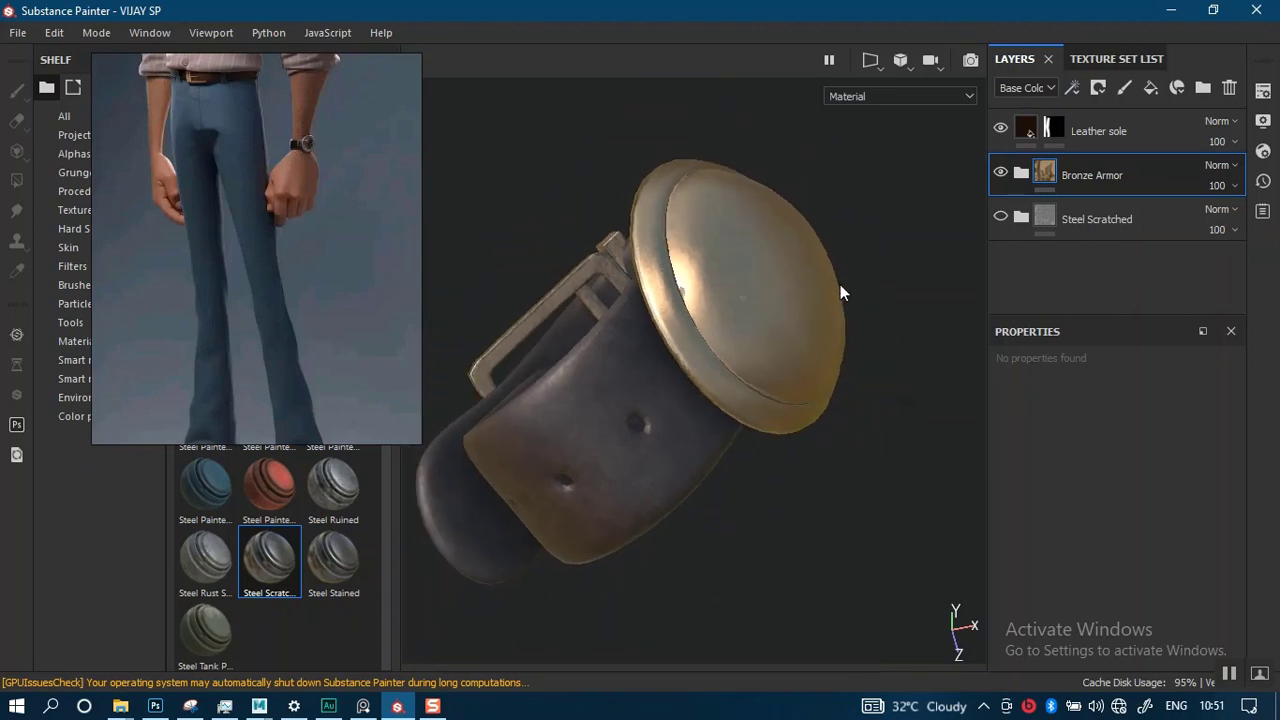
Add a black mask to the Bronze Armor folder and activate the Polygon Fill tool
{"action": "right_click", "coordinate": [1045, 175]}
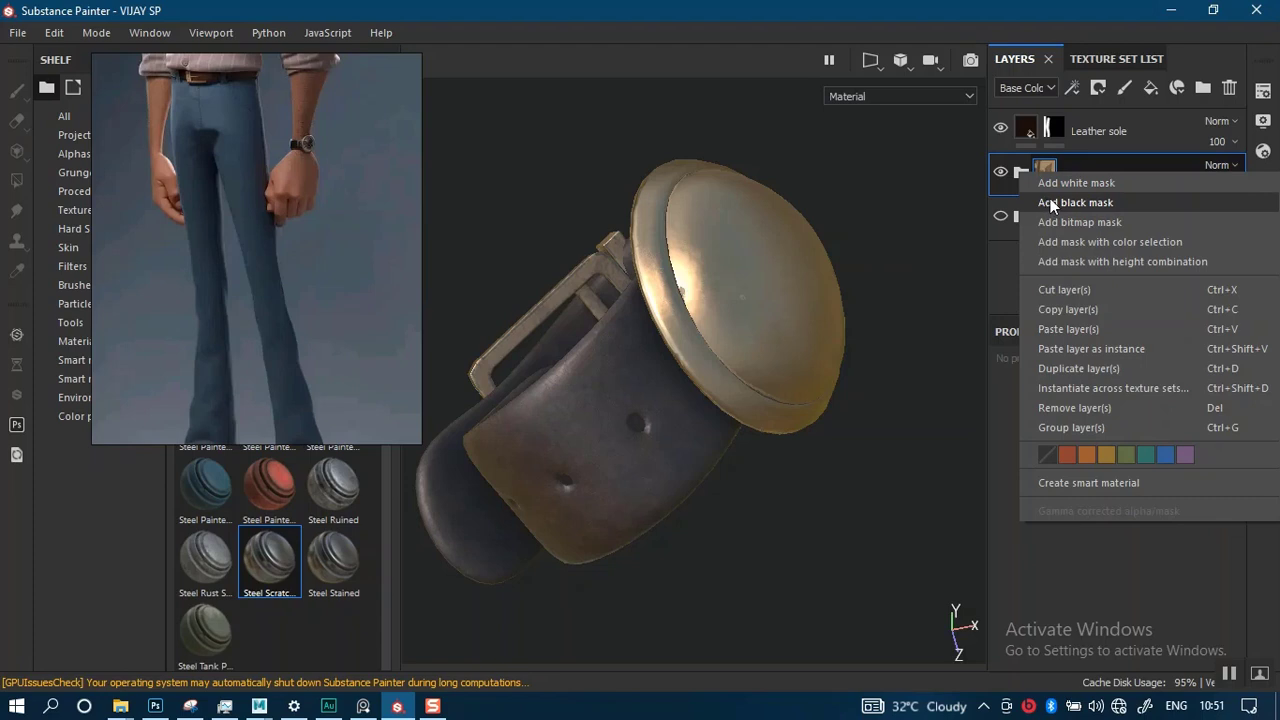
{"action": "left_click", "coordinate": [876, 200]}
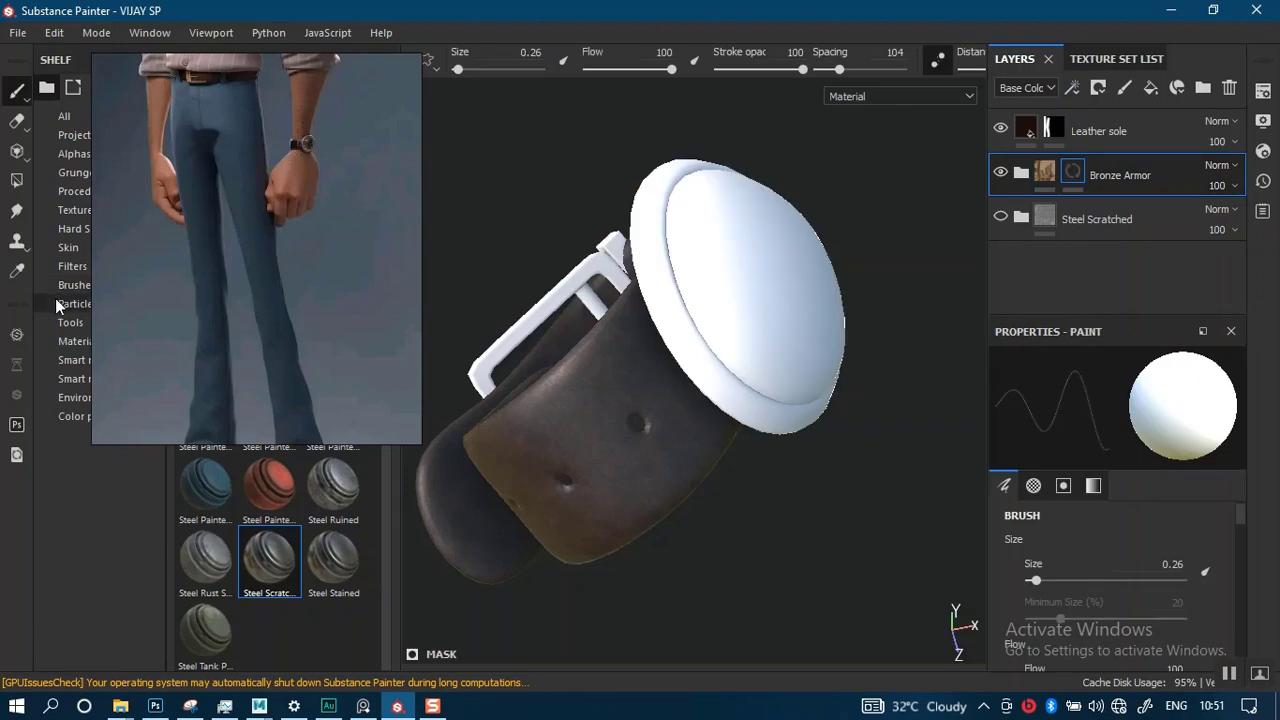
{"action": "left_click", "coordinate": [16, 180]}
Fill the buckle frame, its prong and the adjoining small buckle piece in the Bronze Armor mask using mesh fill
{"action": "middle_click_drag", "start_coordinate": [535, 292], "coordinate": [539, 273], "text": "alt"}
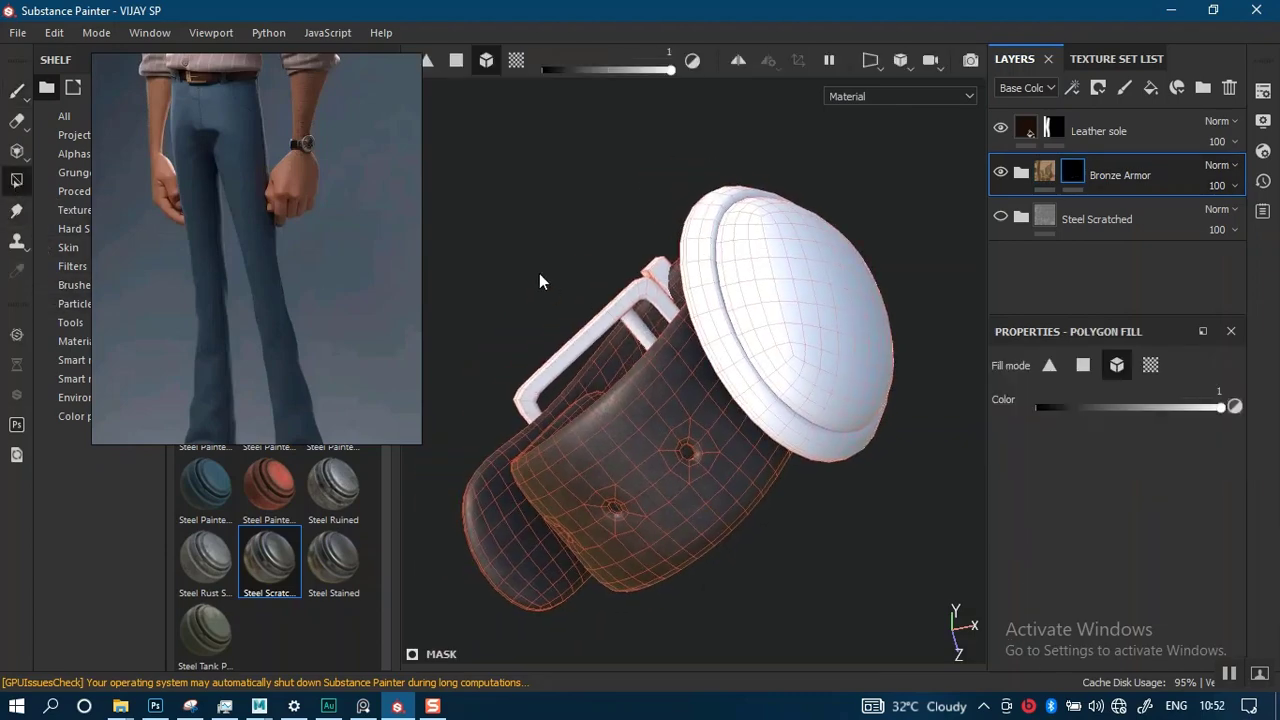
{"action": "left_click_drag", "start_coordinate": [558, 295], "coordinate": [539, 285], "text": "alt"}
{"action": "right_click_drag", "start_coordinate": [539, 285], "coordinate": [615, 500], "text": "alt"}
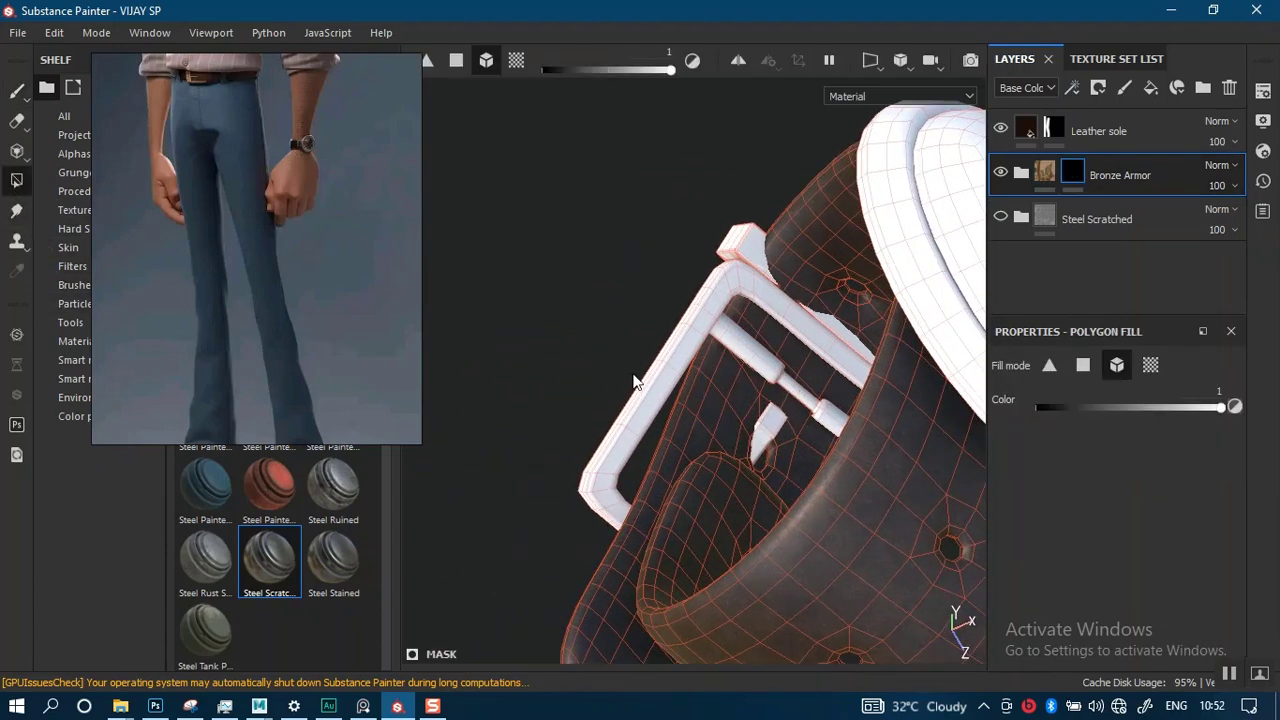
{"action": "left_click_drag", "start_coordinate": [643, 388], "coordinate": [620, 440]}
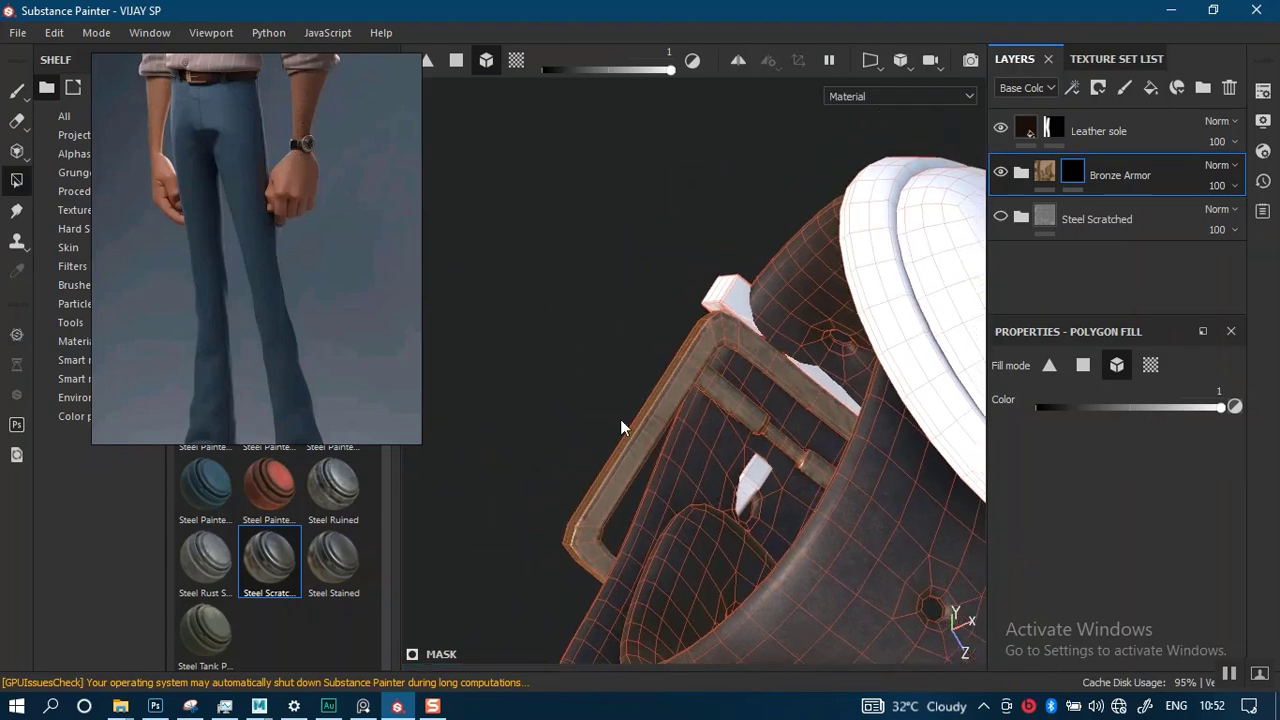
{"action": "right_click_drag", "start_coordinate": [620, 440], "coordinate": [643, 537], "text": "alt"}
{"action": "left_click_drag", "start_coordinate": [643, 537], "coordinate": [697, 495], "text": "alt"}
{"action": "left_click", "coordinate": [741, 506]}
{"action": "left_click_drag", "start_coordinate": [677, 337], "coordinate": [551, 345], "text": "alt"}
{"action": "left_click", "coordinate": [638, 303]}
Fill only the rim around the watch dial in the Bronze Armor mask using UV chunk fill
{"action": "right_click_drag", "start_coordinate": [702, 468], "coordinate": [630, 110], "text": "alt"}
{"action": "middle_click_drag", "start_coordinate": [890, 290], "coordinate": [702, 322], "text": "alt"}
{"action": "right_click_drag", "start_coordinate": [702, 322], "coordinate": [722, 400], "text": "alt"}
{"action": "left_click_drag", "start_coordinate": [722, 400], "coordinate": [815, 422], "text": "alt"}
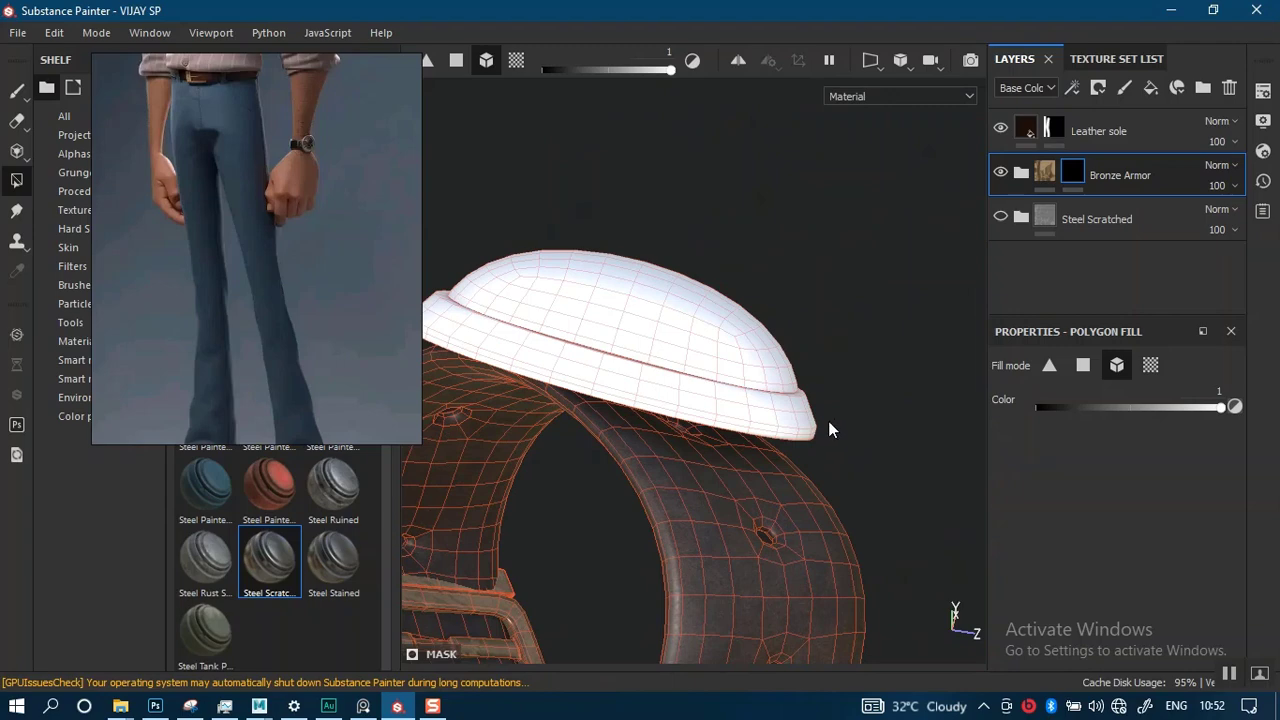
{"action": "left_click", "coordinate": [1151, 369]}
{"action": "right_click_drag", "start_coordinate": [775, 440], "coordinate": [790, 610], "text": "alt"}
{"action": "middle_click_drag", "start_coordinate": [880, 416], "coordinate": [814, 443], "text": "alt"}
{"action": "mouse_move", "coordinate": [814, 443]}
{"action": "left_mouse_down", "text": "alt"}
{"action": "mouse_move", "coordinate": [813, 458]}
{"action": "mouse_move", "coordinate": [806, 440]}
{"action": "left_mouse_up", "text": "alt"}
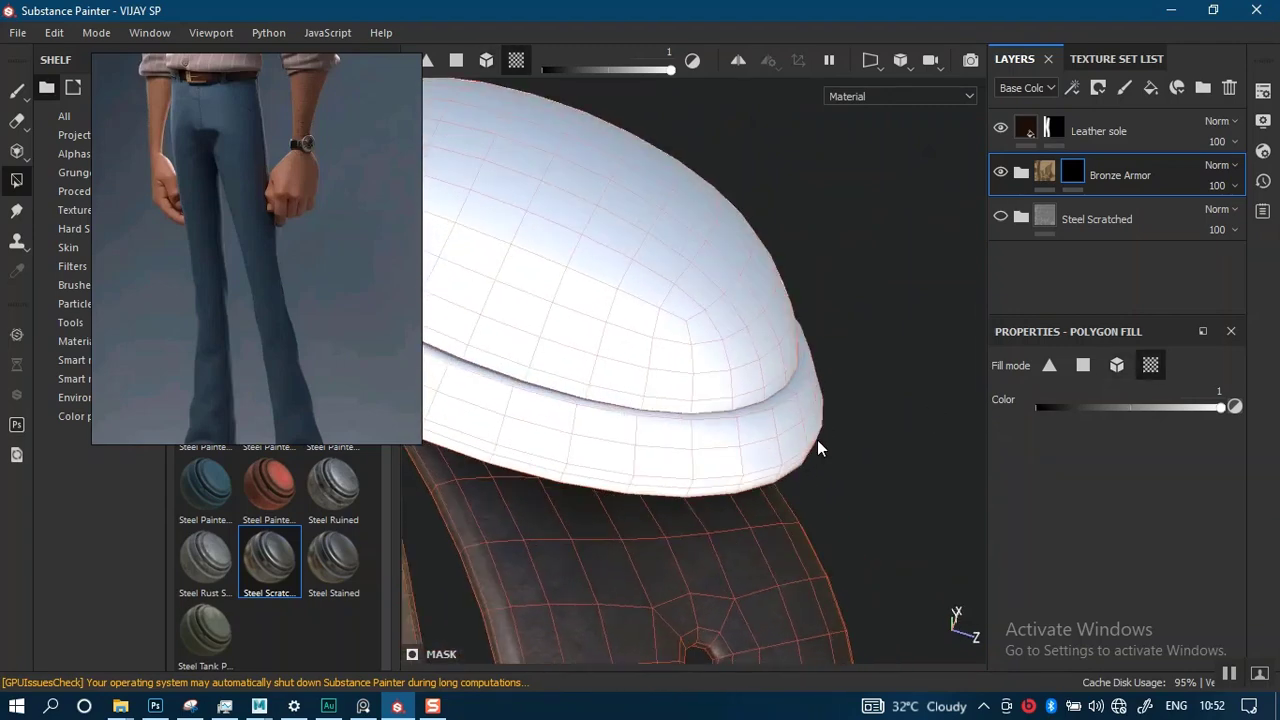
{"action": "left_click", "coordinate": [817, 440]}
{"action": "right_click_drag", "start_coordinate": [824, 435], "coordinate": [848, 330], "text": "alt"}
{"action": "left_click_drag", "start_coordinate": [782, 420], "coordinate": [740, 398], "text": "alt"}
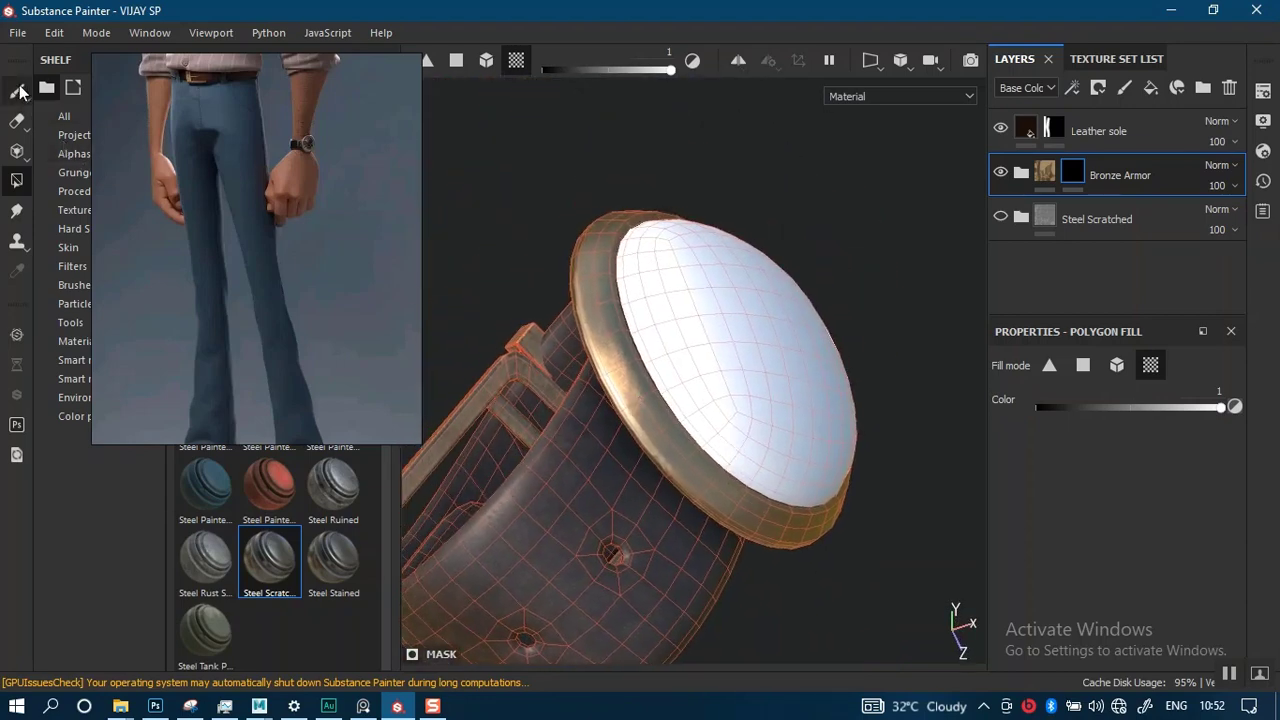